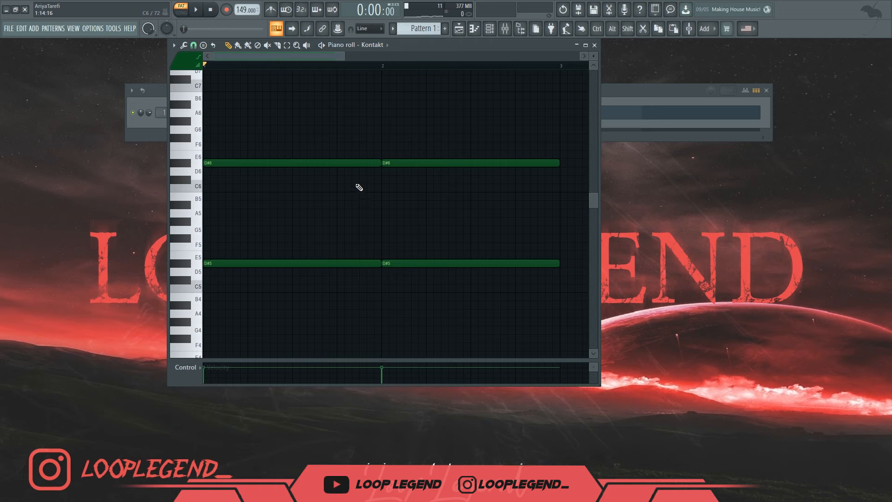
Add a short B5 note ending at the start of bar 2 between the D#5 and D#6 notes, and play it against the metronome.
drag(353, 182, 355, 195)
key(space)
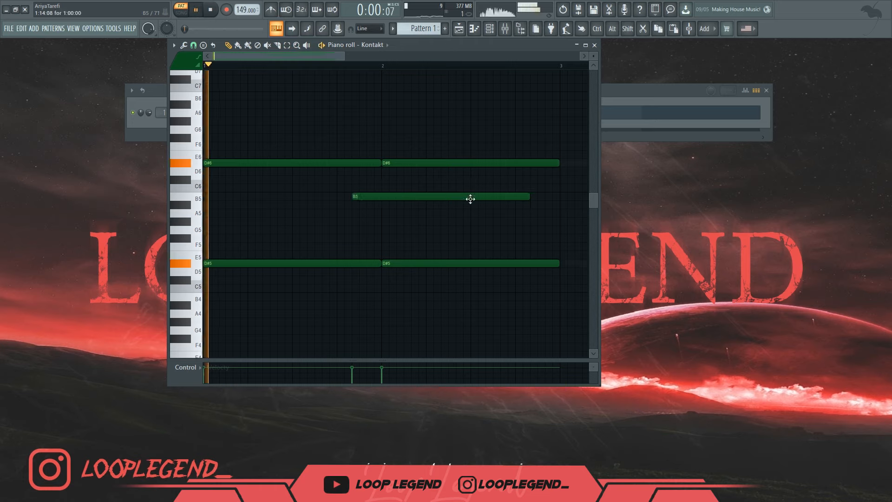
drag(530, 198, 382, 199)
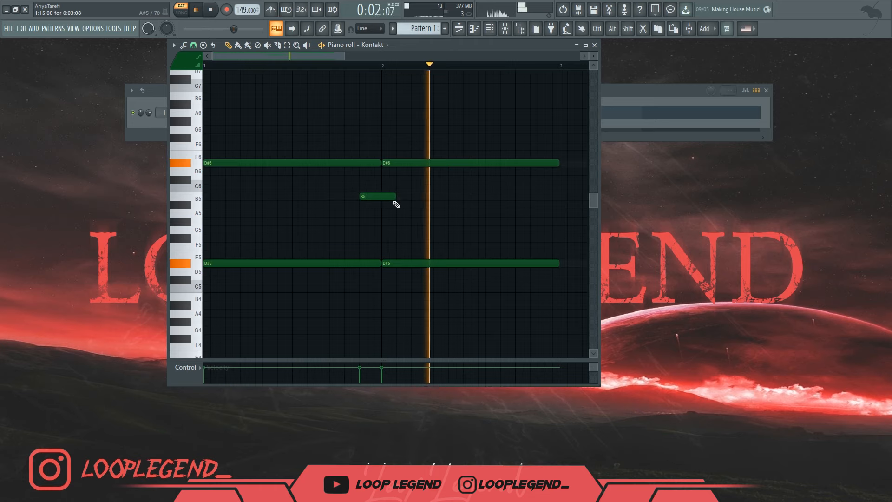
key(space)
click(274, 10)
key(space)
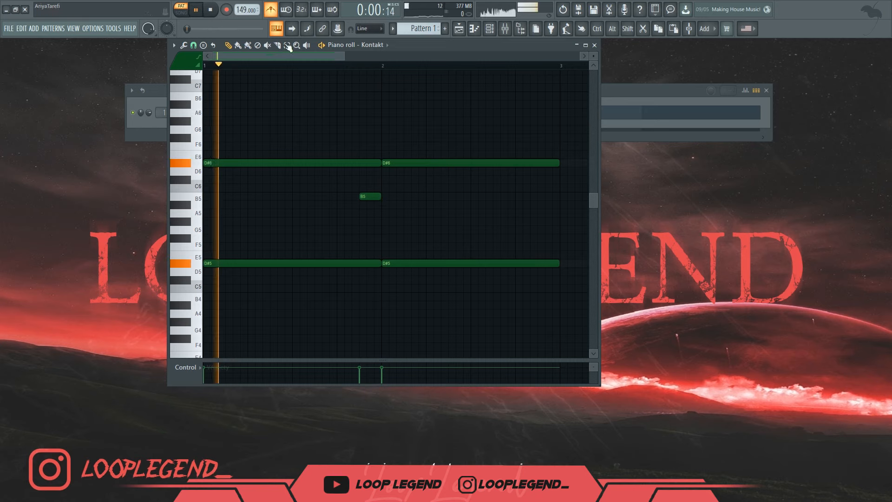
mouse_move(372, 200)
mouse_down()
mouse_move(350, 197)
mouse_move(384, 197)
mouse_up()
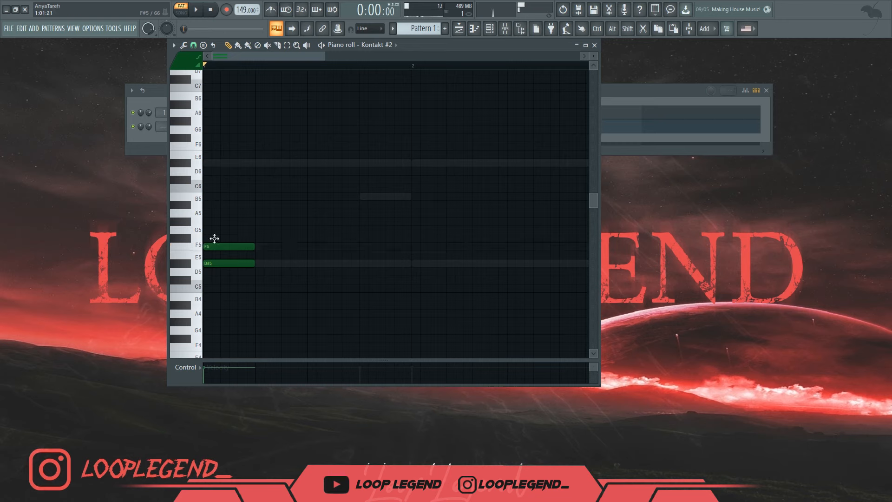
Build a one-beat triplet motif of F5, A#5 and F#5 over a sustained D#5 at the start of Kontakt #2's pattern, and play it.
drag(234, 238, 224, 248)
click(193, 46)
click(212, 140)
scroll(208, 187, up, 3)
drag(222, 218, 223, 245)
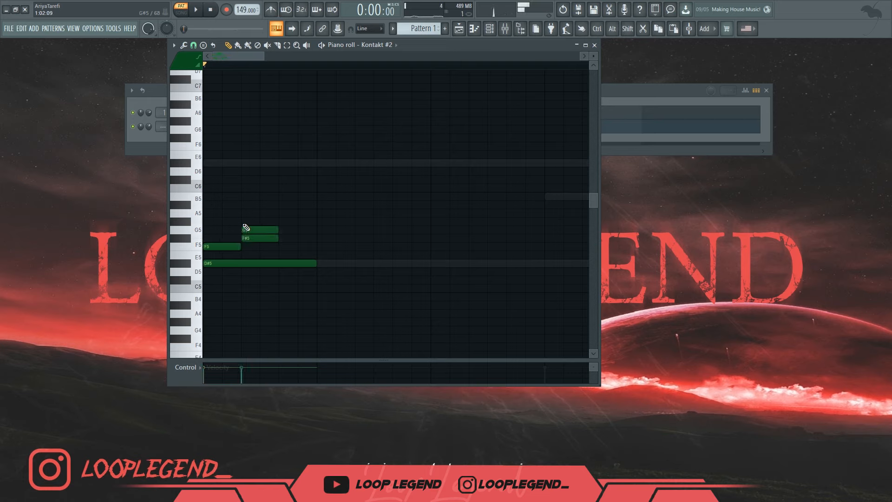
click(280, 238)
scroll(241, 207, down, 1)
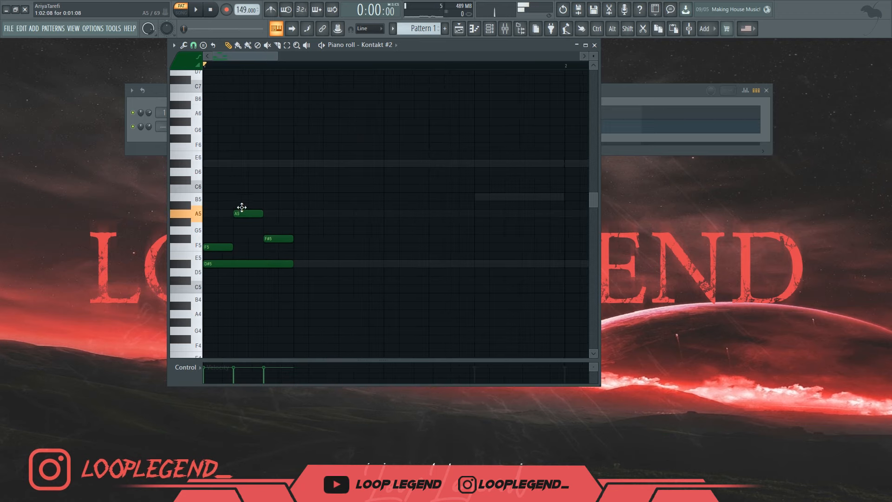
click(198, 7)
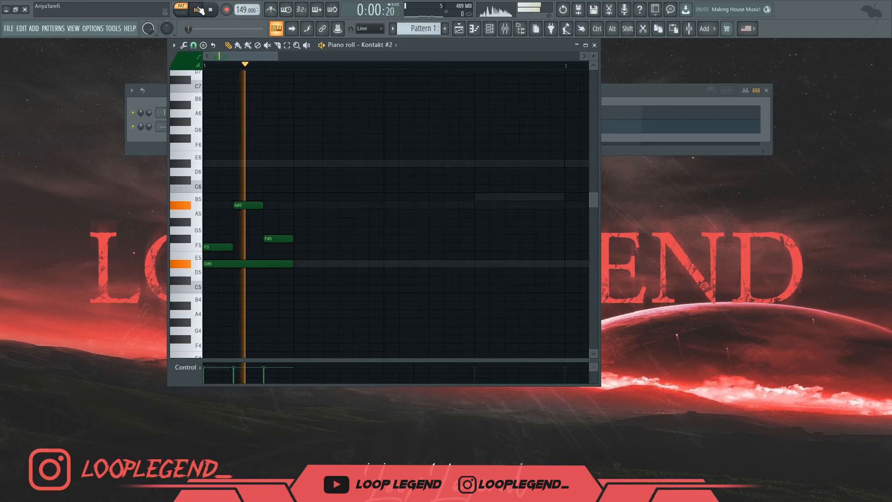
click(212, 8)
Duplicate the motif to the middle of bar 1, change the copy's last note to F5, and play the result.
key(ctrl+b)
scroll(297, 261, down, 3)
drag(291, 265, 329, 263)
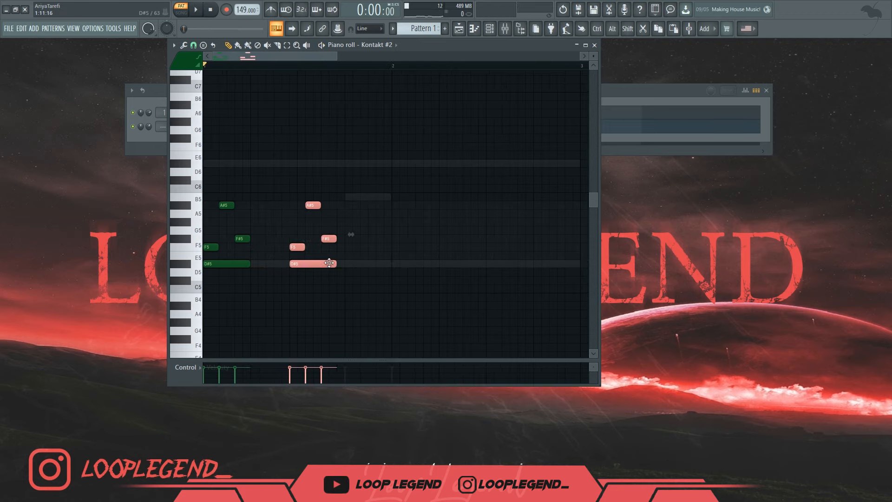
key(space)
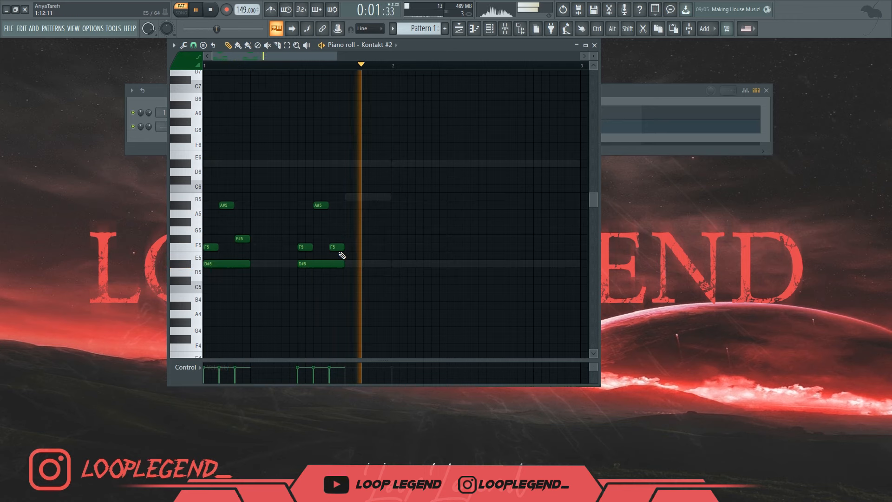
key(space)
Duplicate all of bar 1's Kontakt #2 notes into bar 2 and play the pattern.
key(ctrl+a)
key(ctrl+b)
drag(378, 240, 425, 240)
key(ctrl+d)
click(412, 264)
key(space)
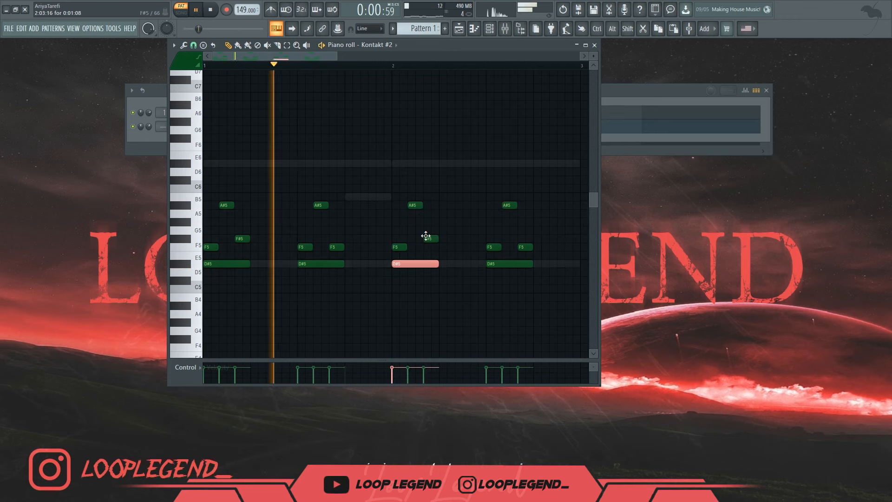
Move the high note of bar 2's first motif down to G#5 and replay the pattern.
drag(412, 205, 432, 240)
scroll(432, 240, down, 3)
key(space)
key(space)
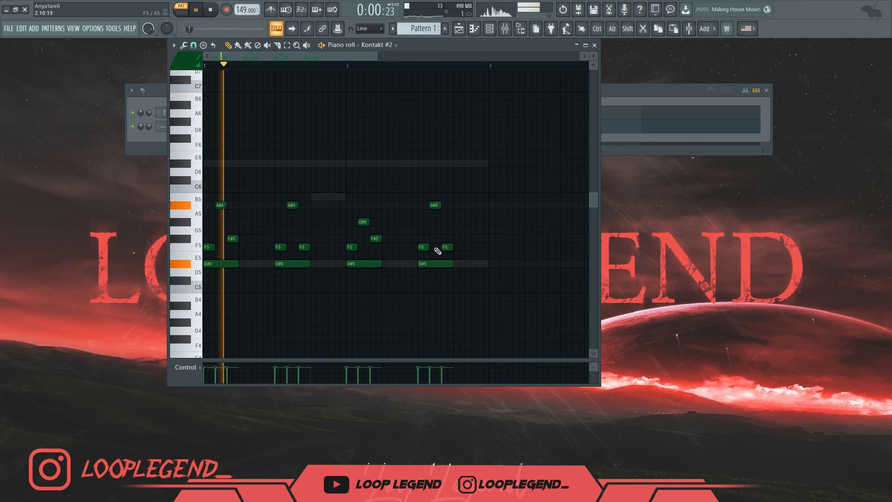
Move the final note of bar 2's last motif to A#5 and its middle note to A5, checking by playback.
drag(445, 247, 446, 205)
key(space)
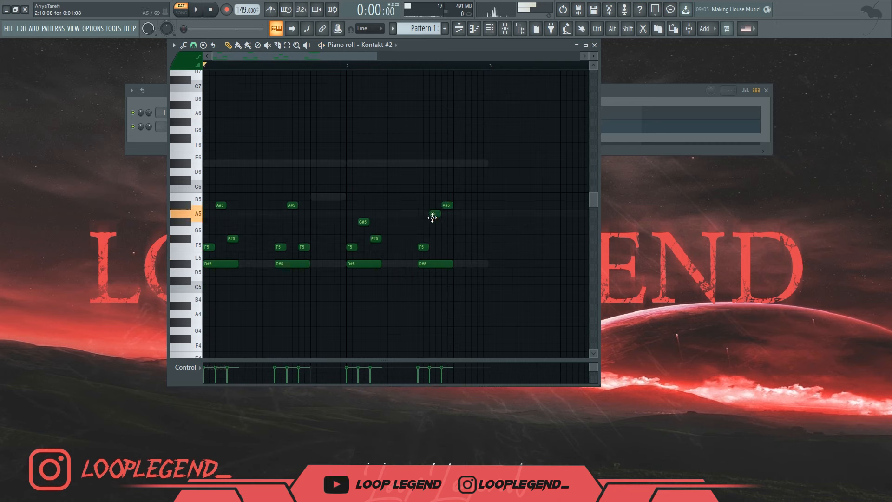
key(space)
key(space)
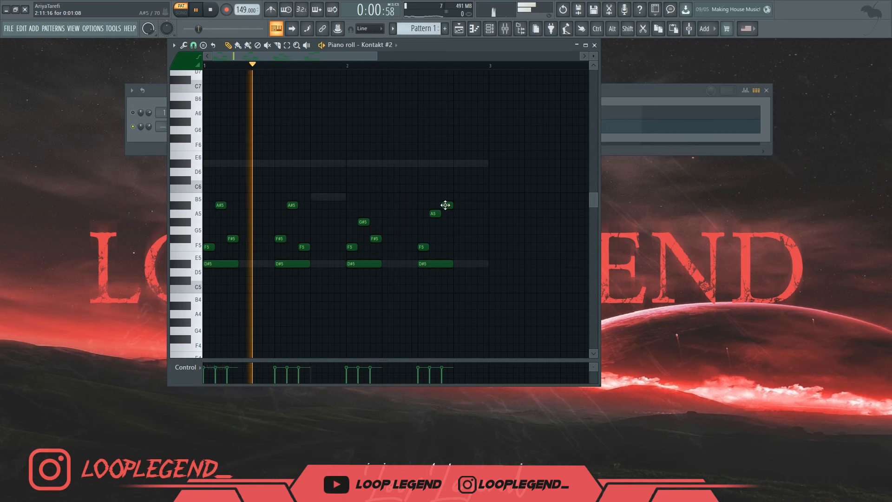
Lower the A5 note in bar 2's last motif and replay the pattern.
mouse_move(434, 213)
mouse_down()
mouse_move(434, 240)
mouse_move(434, 228)
mouse_up()
key(space)
key(space)
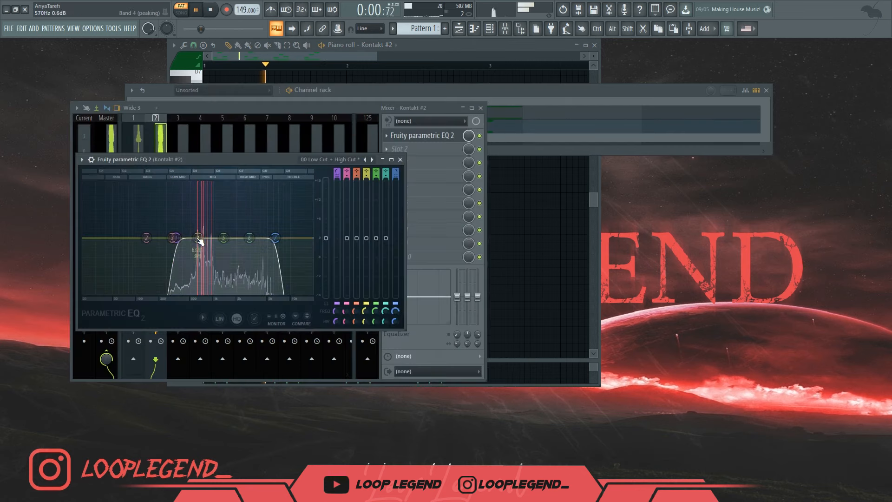
Cut band 4 around 570 Hz in Kontakt #2's Fruity parametric EQ 2.
drag(200, 240, 200, 264)
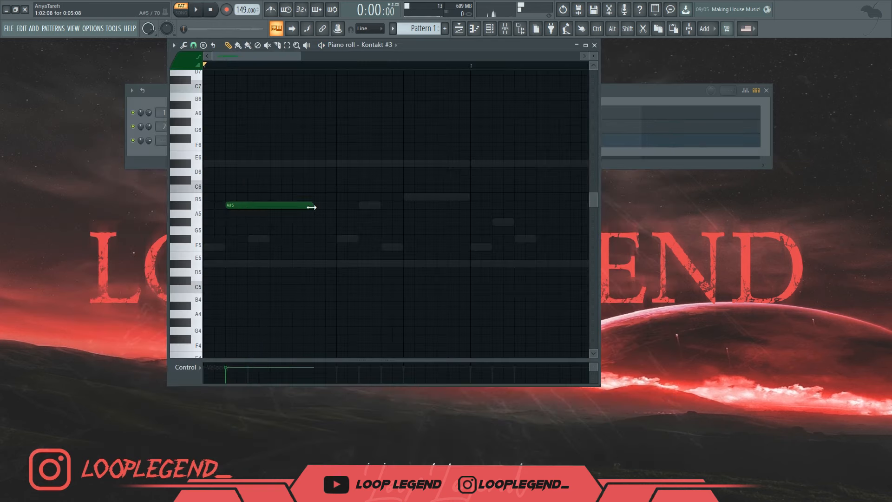
Adjust the length and placement of the A#5 note in bar 1 of Kontakt #3, checking it by playback.
drag(312, 207, 303, 207)
key(space)
key(space)
drag(273, 208, 456, 211)
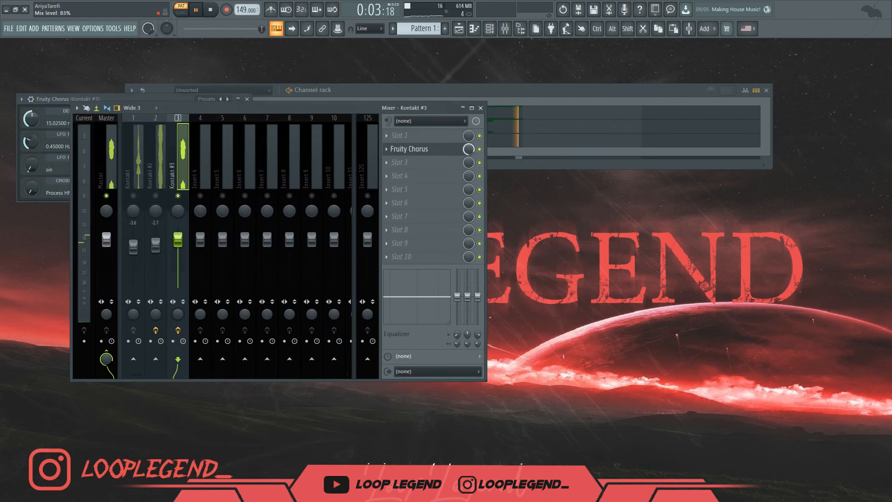
Move Fruity Chorus to the first effect slot of Kontakt #3 and raise the low-cut frequency in its Fruity parametric EQ 2.
drag(409, 148, 409, 135)
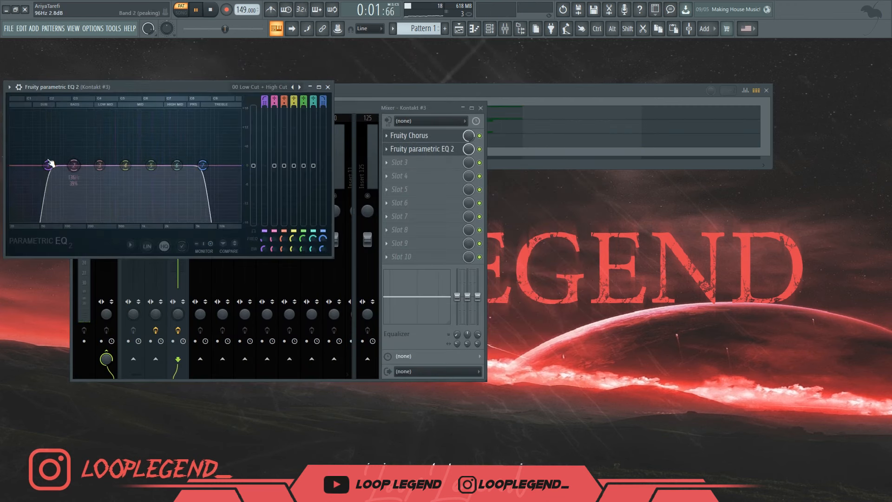
drag(50, 164, 111, 165)
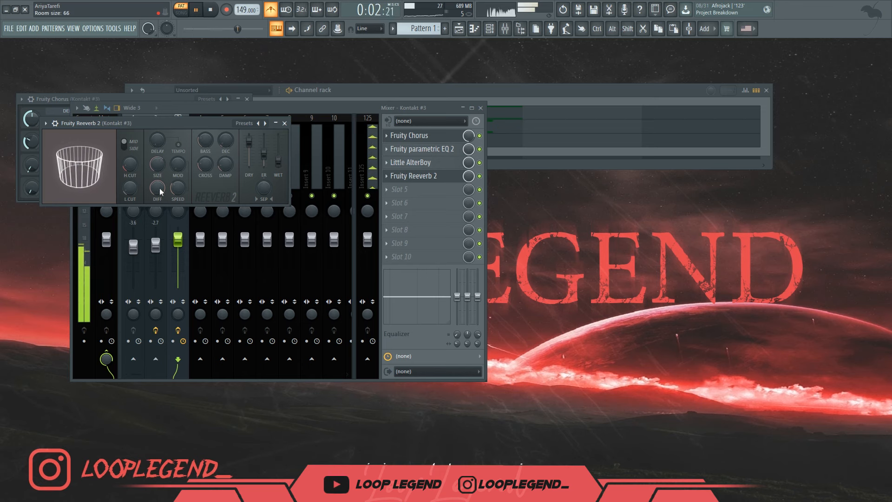
Close Fruity Reeverb 2 and lower Kontakt #3's mixer level to -2.7 dB.
key(Escape)
drag(182, 238, 182, 239)
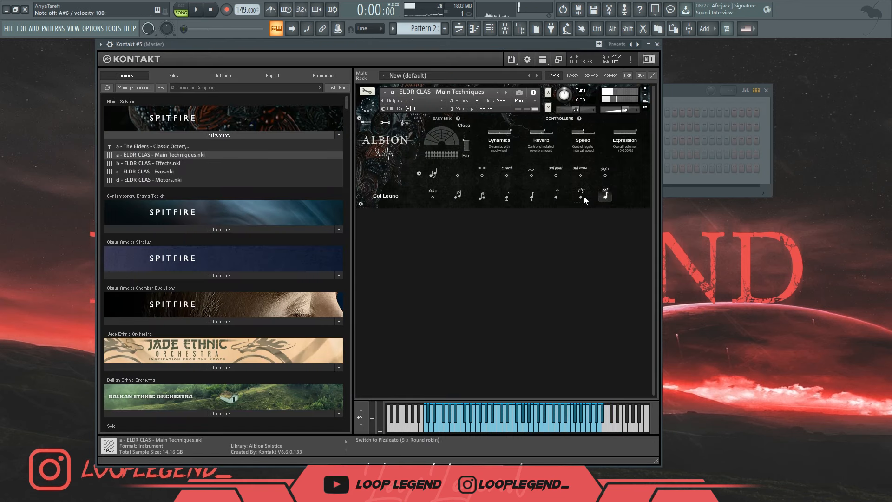
Open Kontakt #5's piano roll and add an A6 note in the second half of bar 1, checking it by playback.
key(F7)
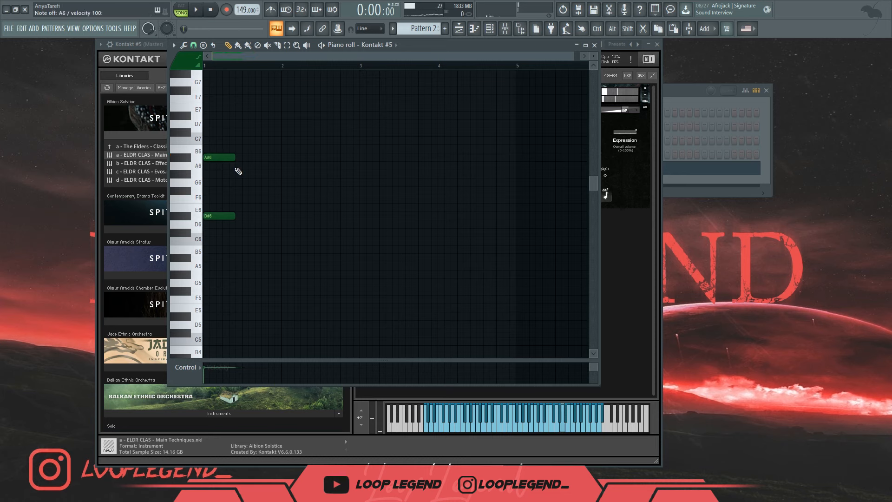
key(l)
key(space)
drag(240, 166, 250, 165)
key(space)
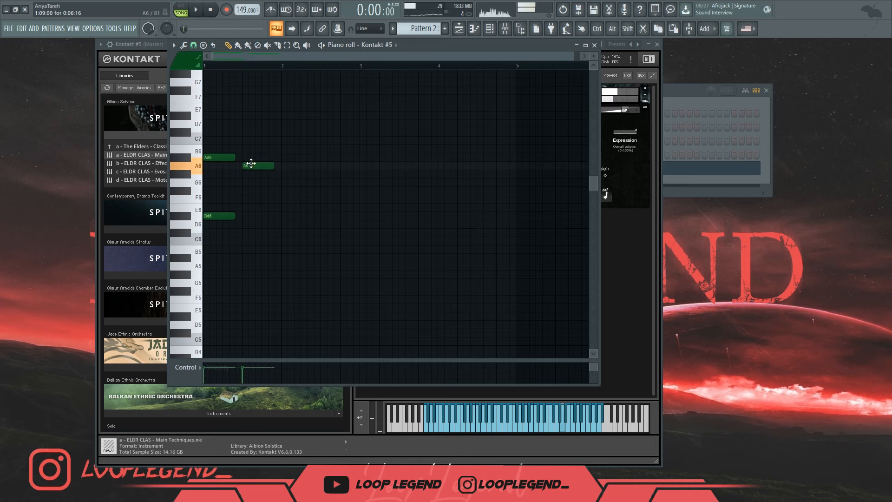
Shift the second melody note to G#6, place a D#6 note under it, and play the phrase.
scroll(250, 166, up, 3)
click(326, 166)
drag(325, 166, 325, 174)
key(space)
key(space)
click(321, 219)
key(space)
Complete Kontakt #5's two-bar phrase with F6 and F#6 over D#6, and duplicate it across the following two bars.
scroll(325, 207, down, 3)
drag(312, 236, 415, 200)
key(space)
key(ctrl+d)
key(ctrl+b)
key(space)
key(ctrl+d)
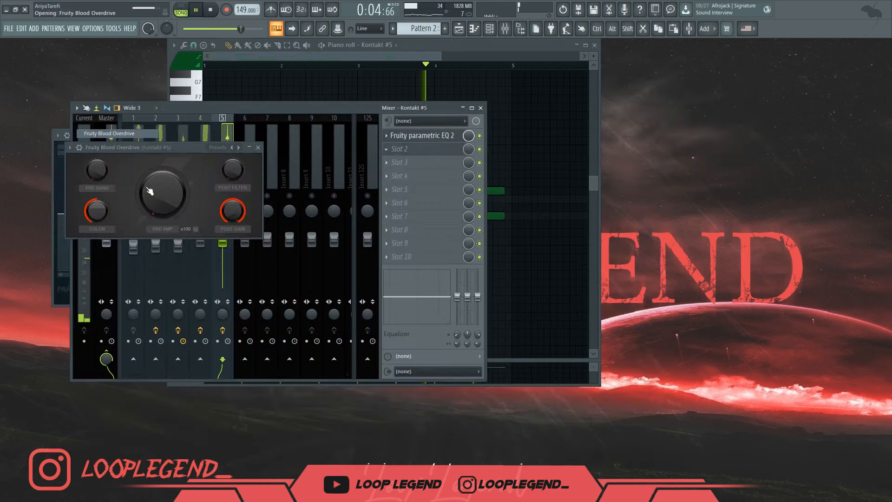
Raise the preamp in Kontakt #5's Fruity Blood Overdrive and place the effect ahead of Fruity parametric EQ 2.
drag(148, 190, 159, 187)
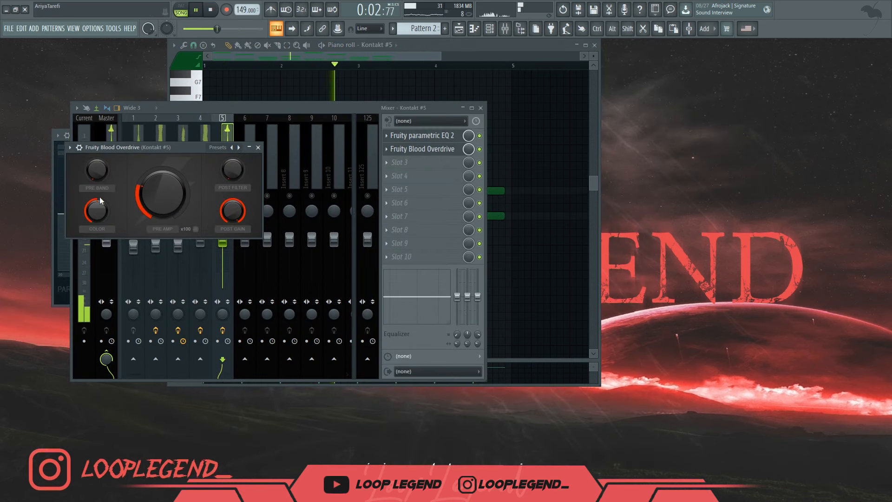
click(421, 149)
drag(420, 149, 420, 138)
click(419, 148)
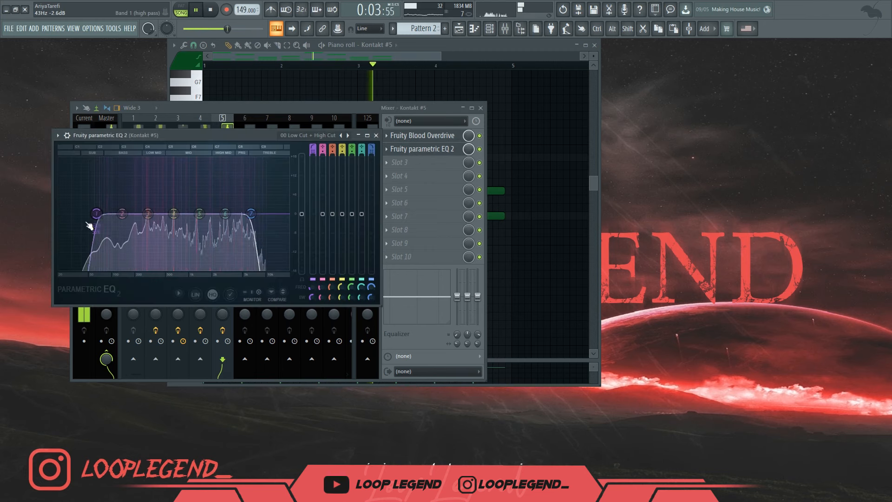
Raise the high-cut frequency and reduce bands 4 and 6 in Kontakt #5's Fruity parametric EQ 2.
drag(251, 214, 286, 213)
drag(174, 214, 172, 230)
drag(225, 214, 235, 225)
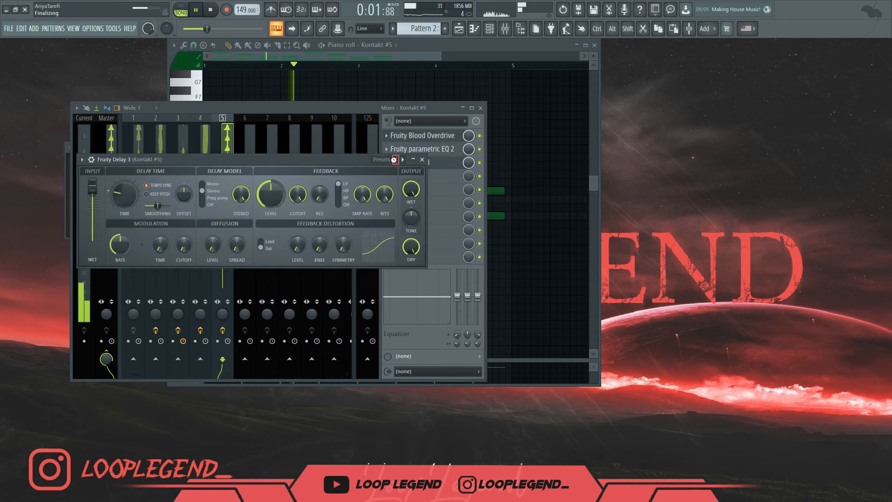
Load the Ping pong preset in Fruity Delay 3, adjust its stereo spread, and set the delay time to 5:0.
click(396, 159)
click(395, 159)
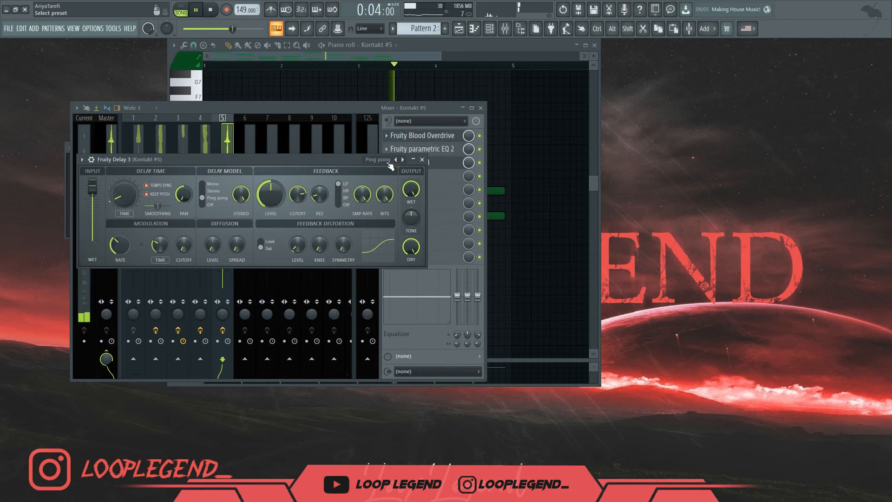
scroll(236, 198, down, 9)
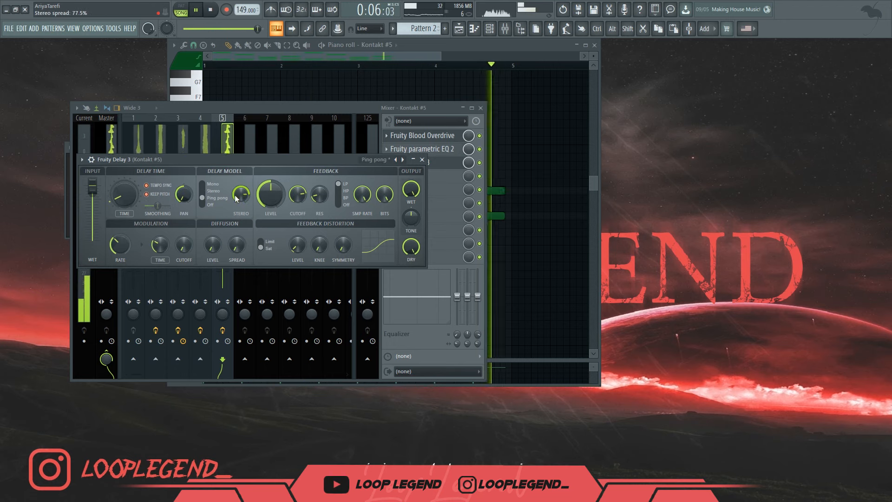
scroll(120, 200, up, 4)
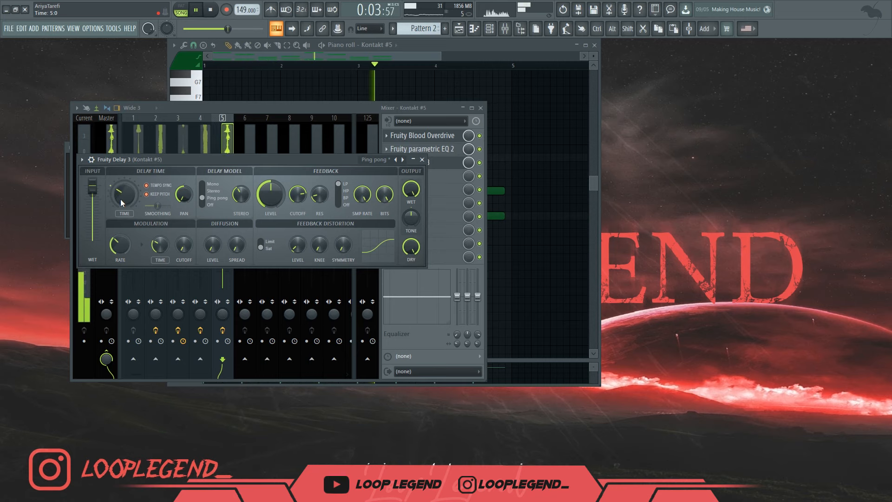
click(422, 160)
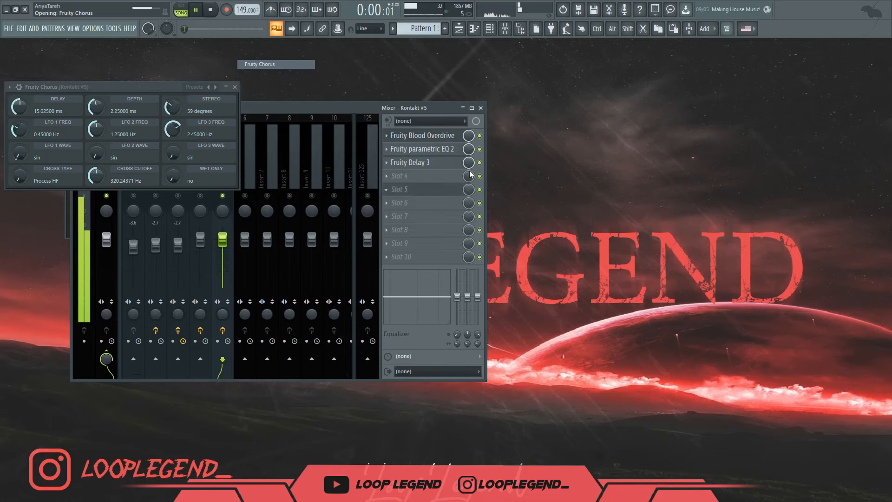
Create an automation clip for the mix level of Fruity Chorus on Kontakt #5.
scroll(454, 189, up, 1)
click(469, 176)
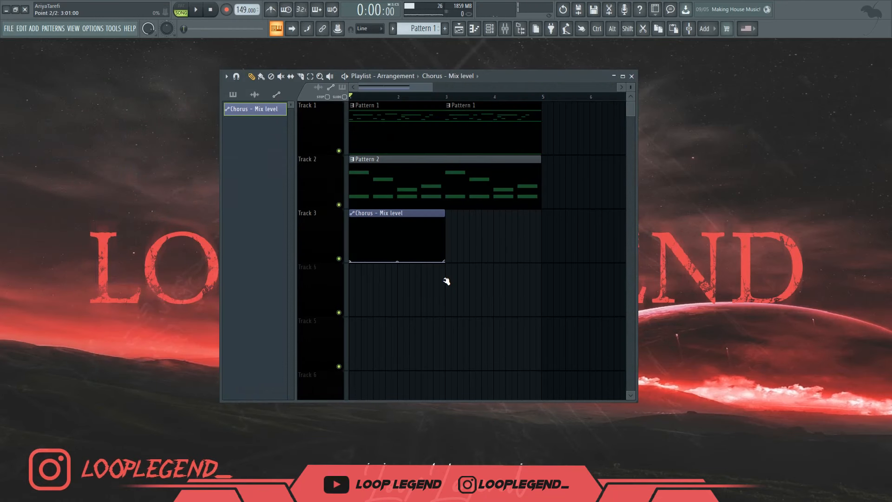
Shape the Chorus mix level automation to climb to a peak, dip and rise again by bar 3, and play it.
scroll(444, 279, up, 2)
right_click(428, 223)
drag(428, 224, 478, 194)
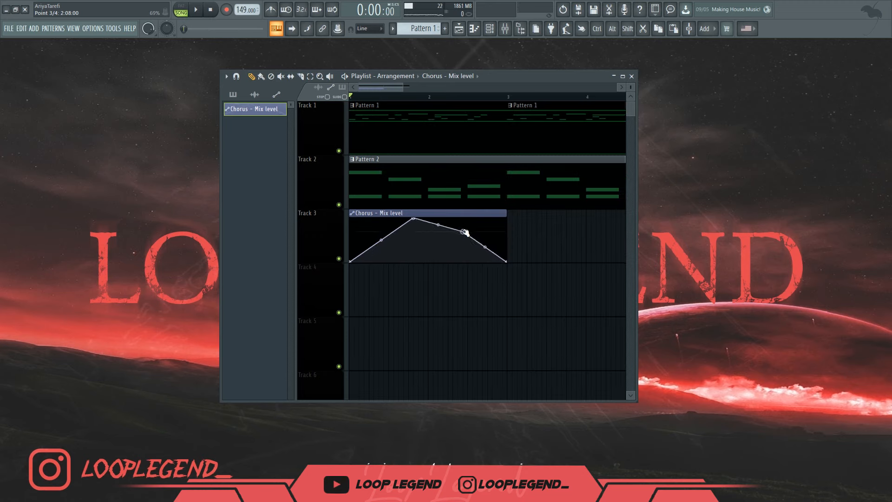
key(space)
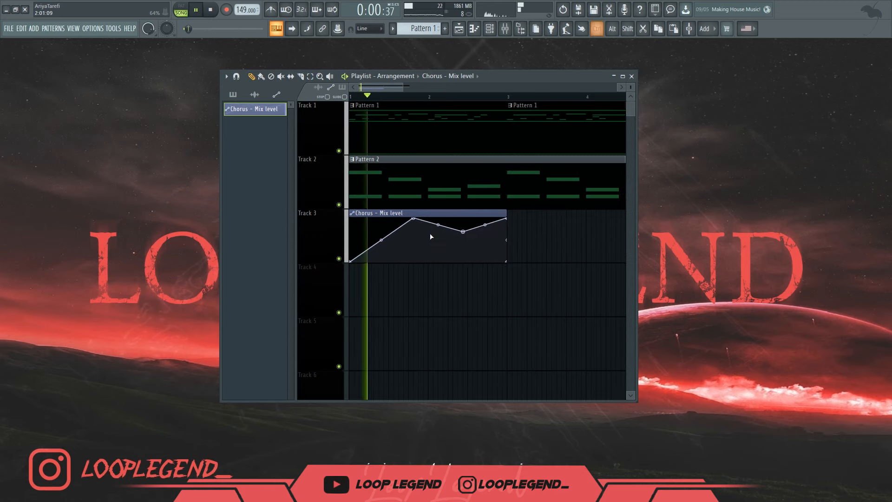
scroll(446, 223, down, 2)
drag(430, 231, 422, 247)
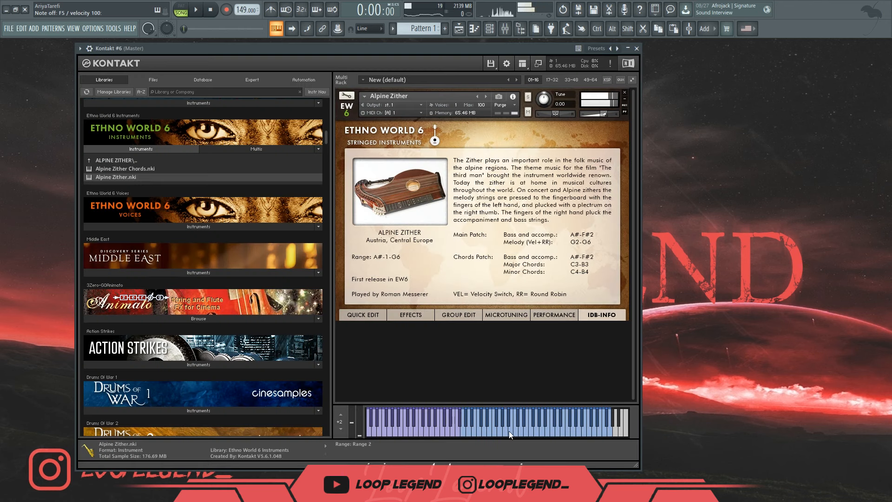
Examine the Alpine Zither's quick edit settings and return to its instrument information.
click(367, 316)
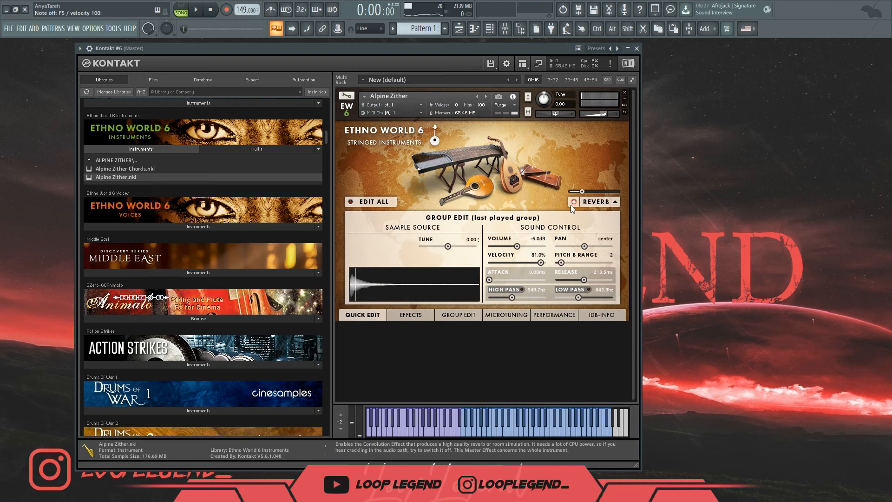
click(602, 314)
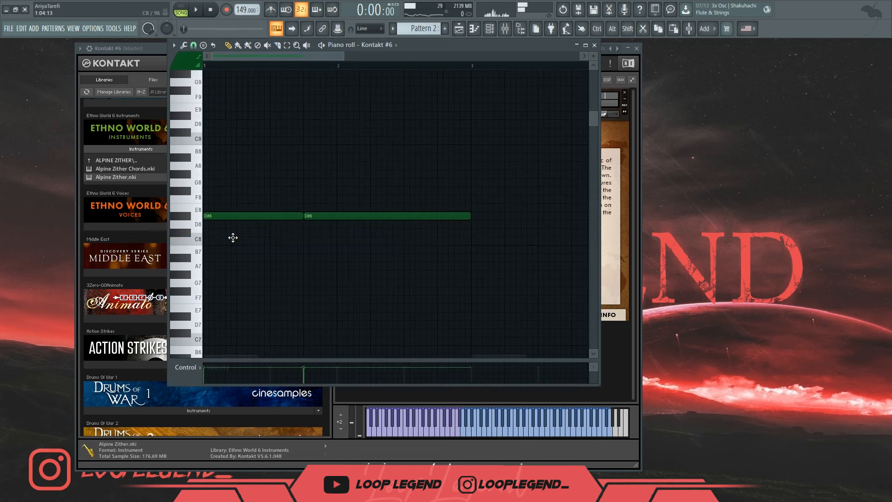
Draw short stacked A#7, G#7 and F#7 notes at 1:05, each four steps long, beneath the first long D#8 note.
click(240, 240)
drag(252, 237, 257, 231)
key(shift+Down)
key(shift+Down)
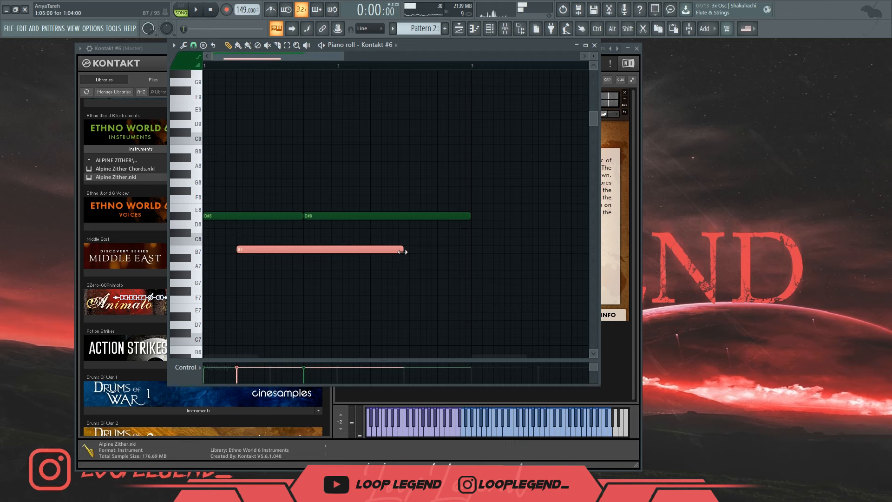
key(shift+Down)
key(space)
drag(403, 258, 265, 252)
key(space)
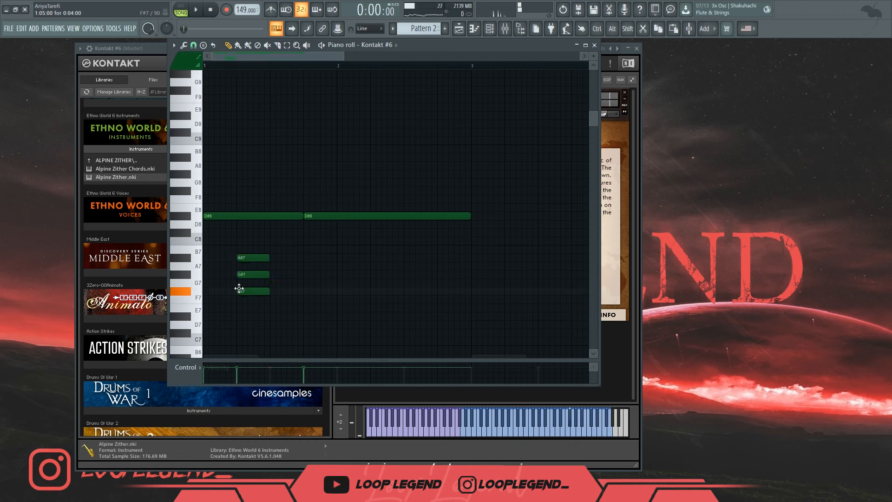
Lower the bottom short note to F7, stagger the G#7 and A#7 starts after it, and play the result.
right_click(251, 288)
drag(262, 252, 262, 280)
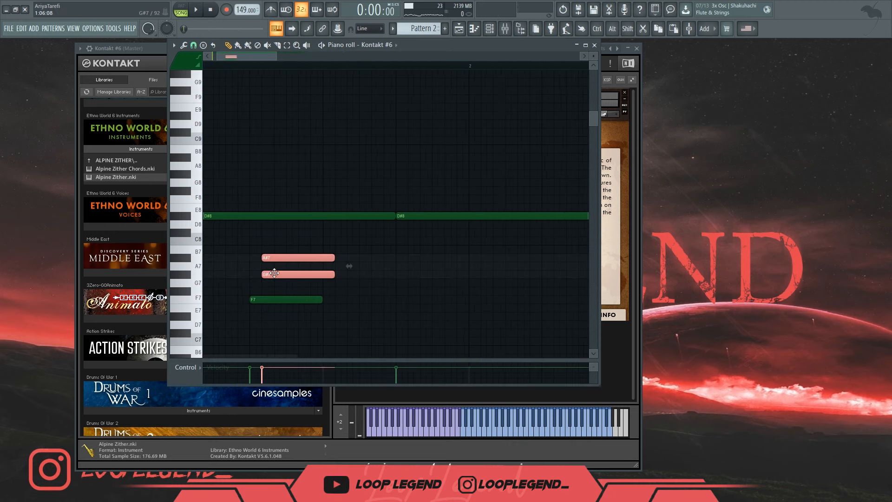
key(shift+Right)
key(space)
key(space)
key(space)
key(space)
drag(297, 257, 275, 346)
key(space)
key(space)
ctrl+click(361, 287)
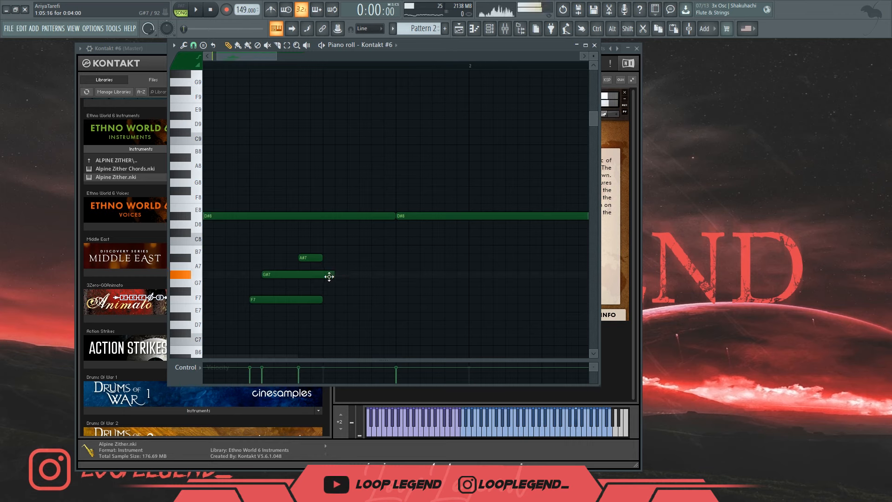
Copy the staggered three-note run twice into bar 2 with F#7 as its lowest note, and duplicate the whole phrase.
drag(339, 249, 373, 272)
scroll(282, 289, down, 2)
key(space)
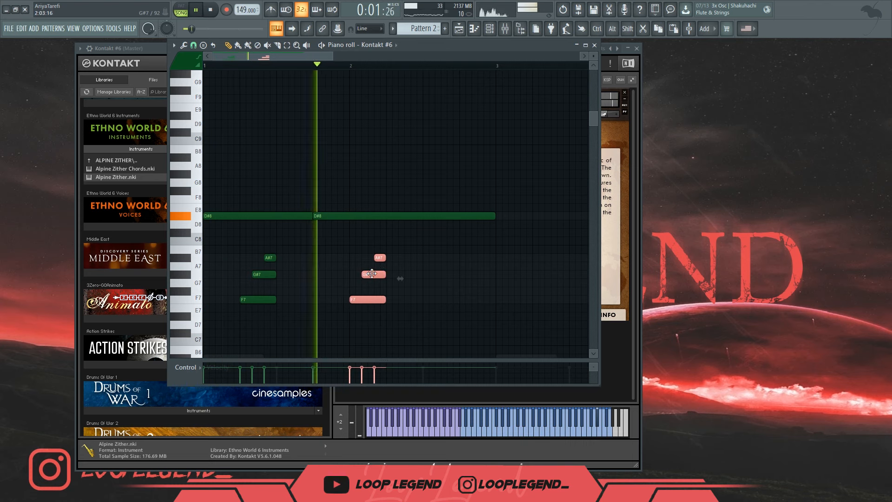
drag(280, 192, 421, 187)
key(space)
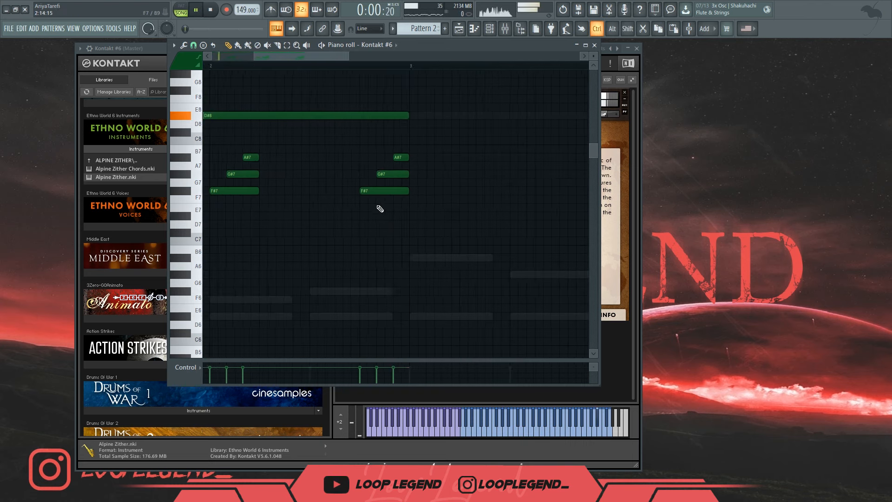
scroll(381, 207, down, 3)
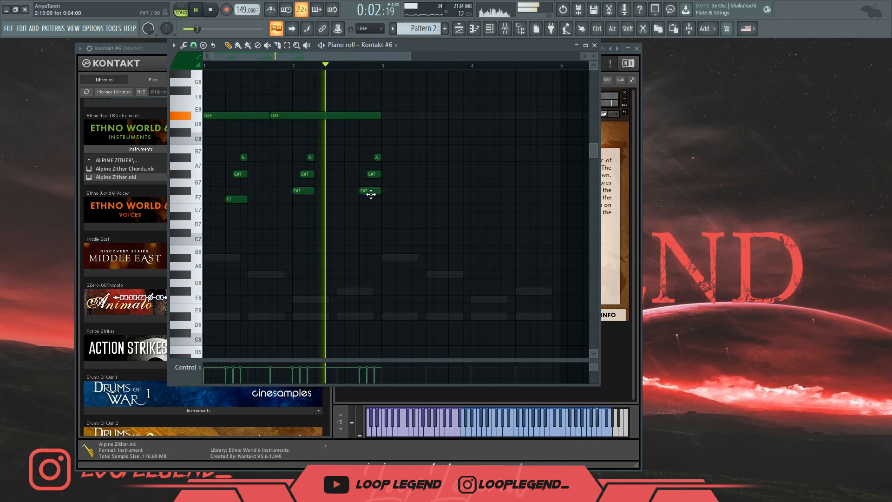
key(ctrl+b)
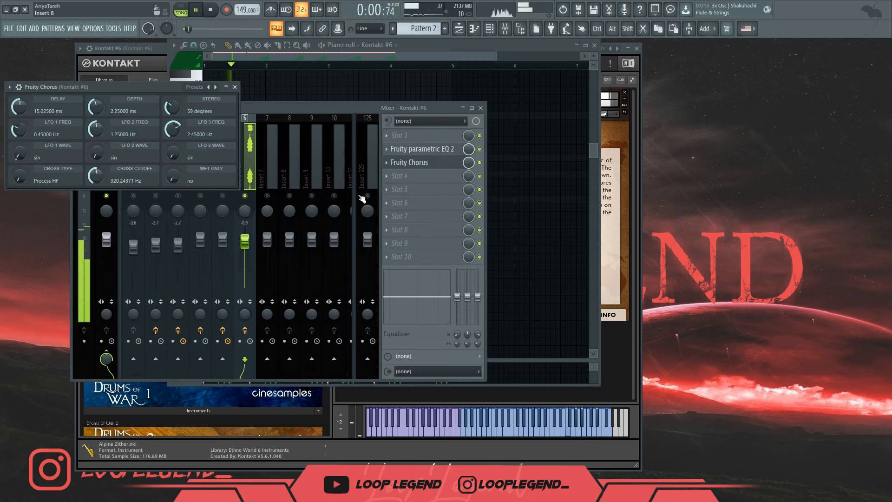
Adjust the Fruity Chorus mix on Kontakt #6, add Fruity Reeverb 2 in slot 5, and raise its wet level.
click(459, 164)
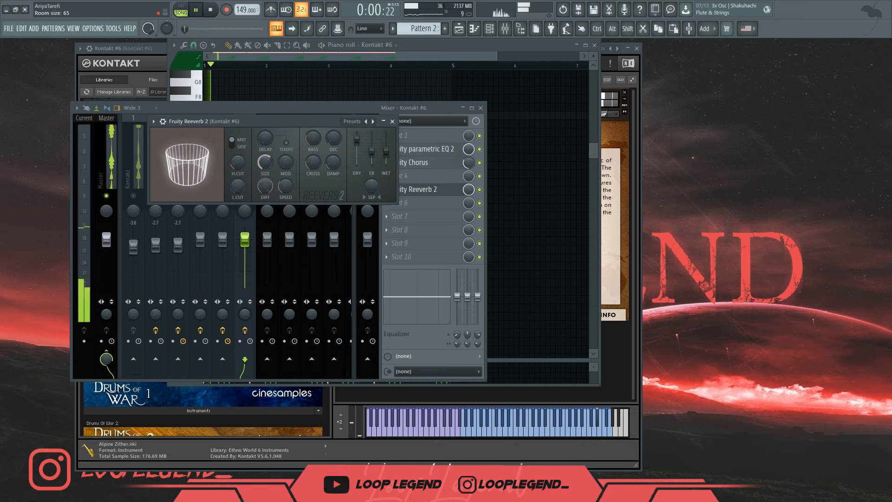
drag(386, 151, 387, 140)
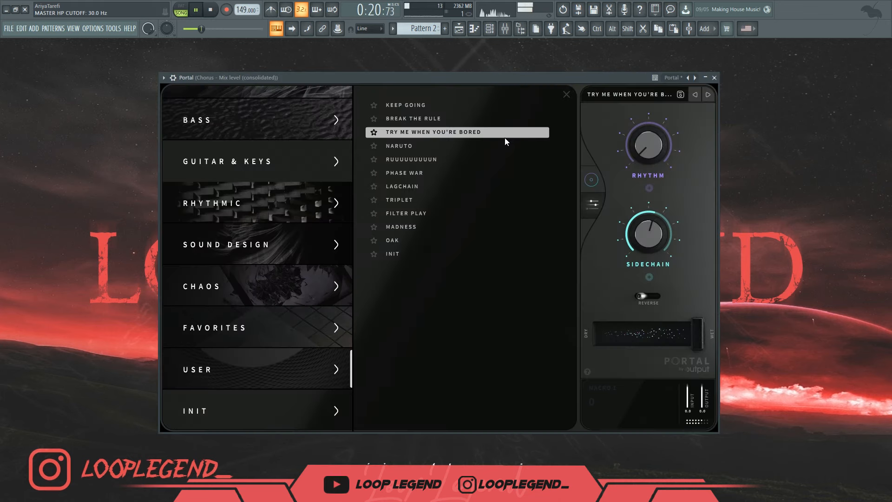
Process the consolidated Chorus clip's channel with Portal's Try Me When You're Bored preset, RVox Stereo compression and Fruity Parametric EQ 2.
click(504, 136)
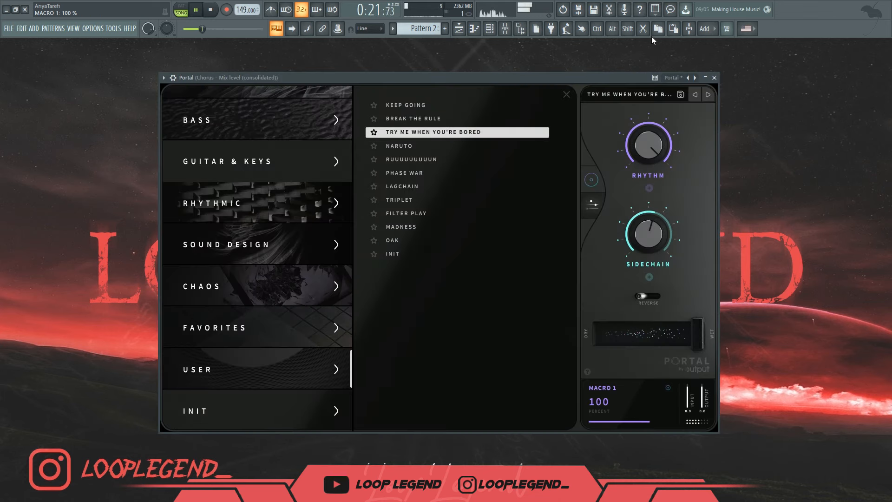
click(441, 148)
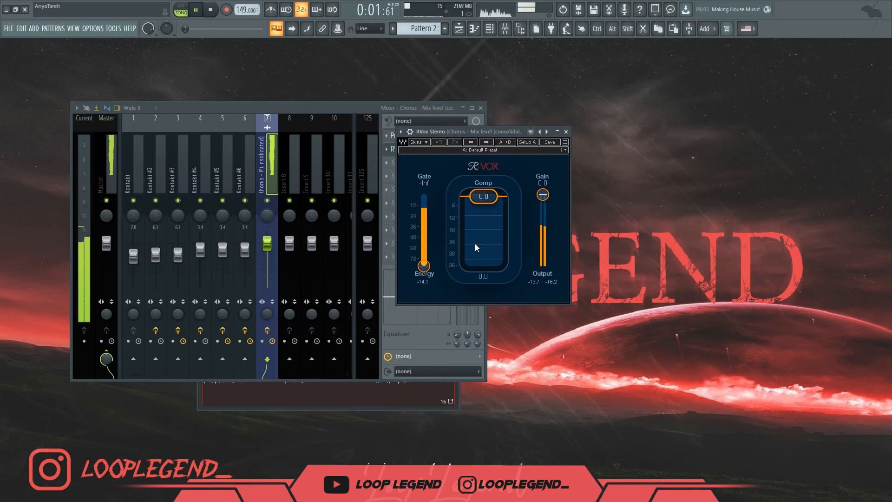
drag(475, 247, 475, 262)
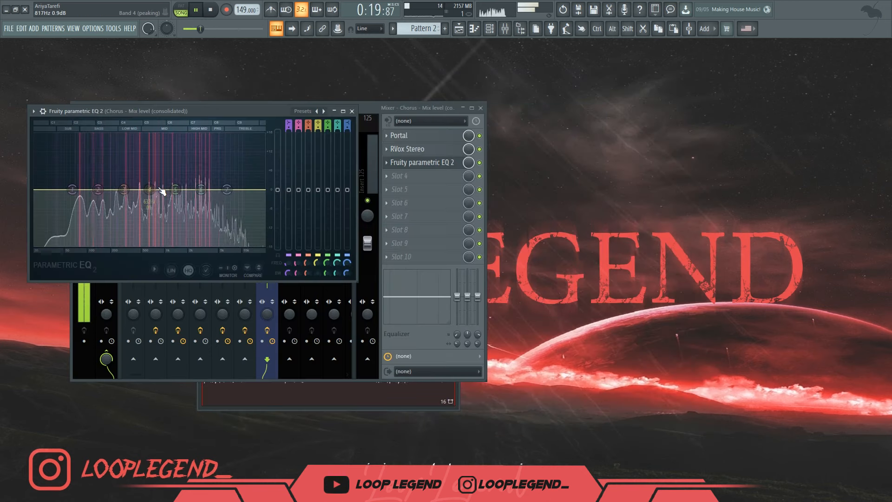
drag(150, 190, 213, 201)
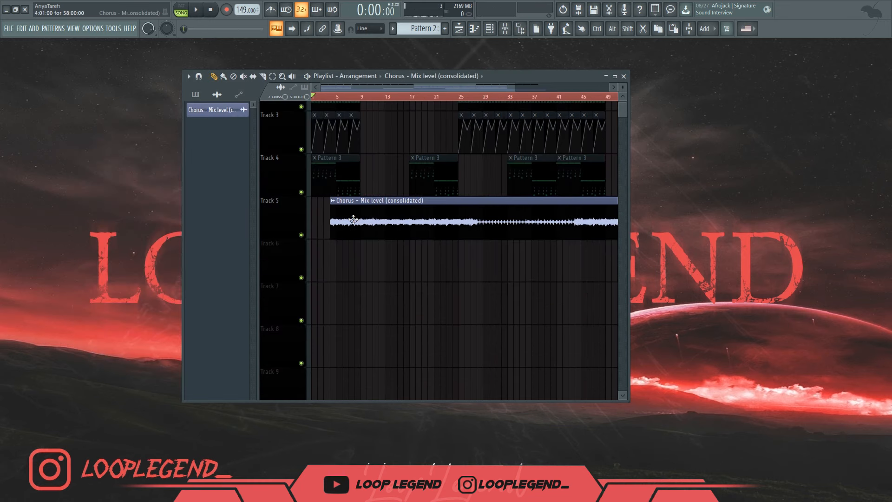
Shift the consolidated Chorus clip on Track 5 to bar 3 and fill bars 1 and 2 with a piece cut from its copy.
scroll(320, 223, up, 5)
drag(424, 215, 396, 212)
drag(396, 212, 345, 258)
click(352, 258)
right_click(360, 266)
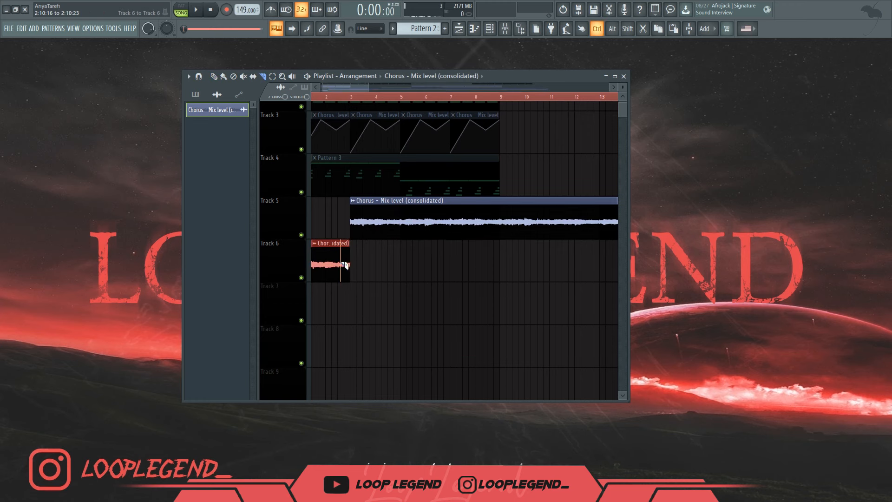
key(shift+Up)
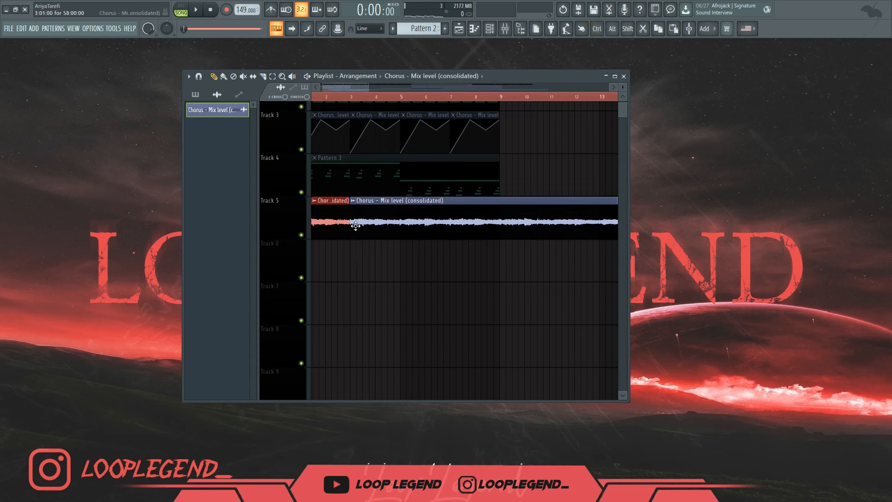
Consolidate the Track 5 clips into one audio clip, cut off its first two bars and move the remainder to bar 1.
key(ctrl+a)
key(ctrl+alt+c)
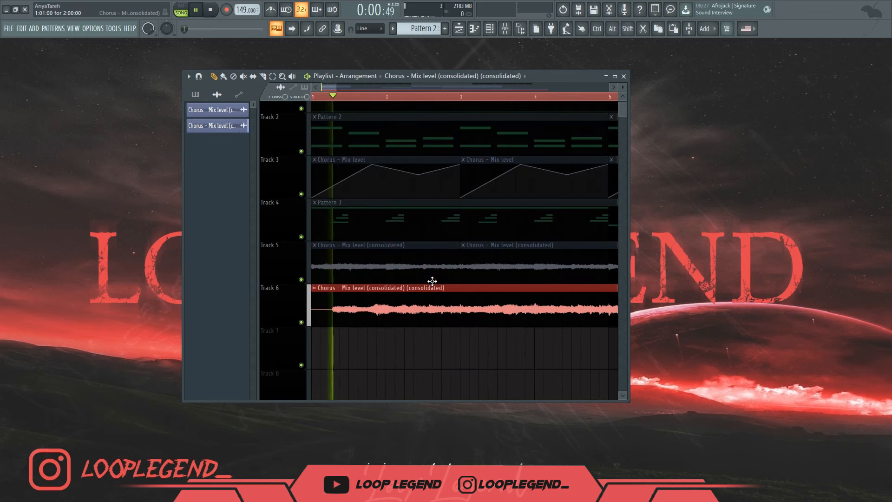
key(c)
click(464, 318)
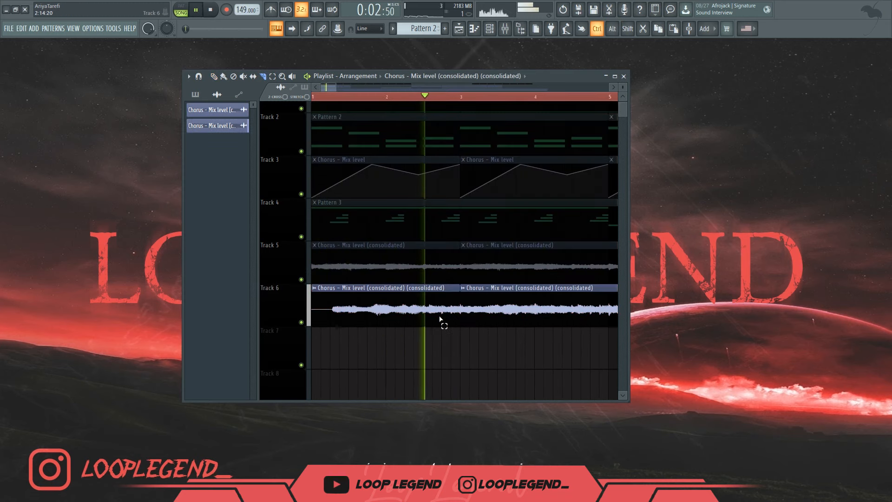
ctrl+right_click(453, 312)
key(space)
drag(521, 289, 372, 288)
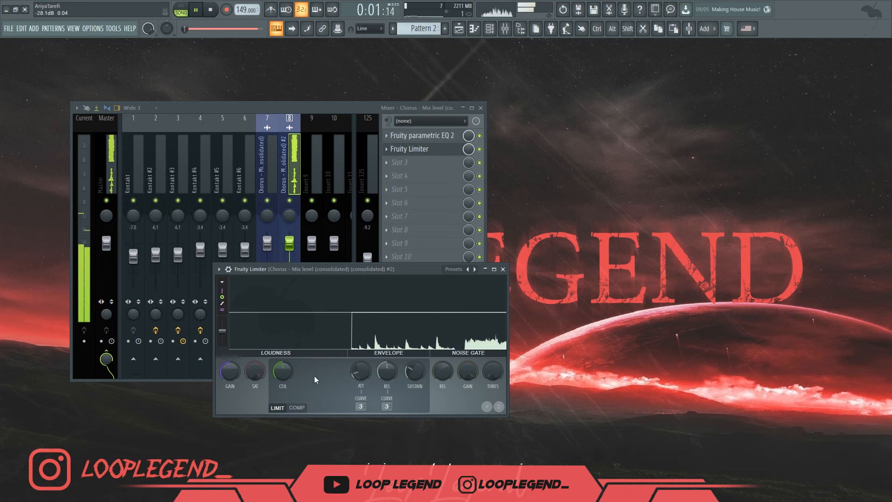
On the twice-consolidated Chorus channel, show Fruity Limiter's compressor settings and remove the last SoundShifter Pitch Stereo from the Patcher map.
click(303, 409)
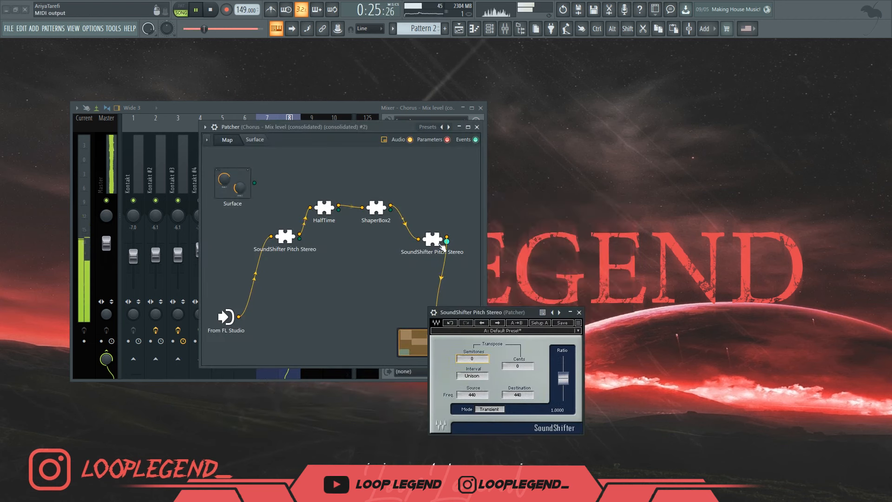
right_click(439, 242)
click(461, 278)
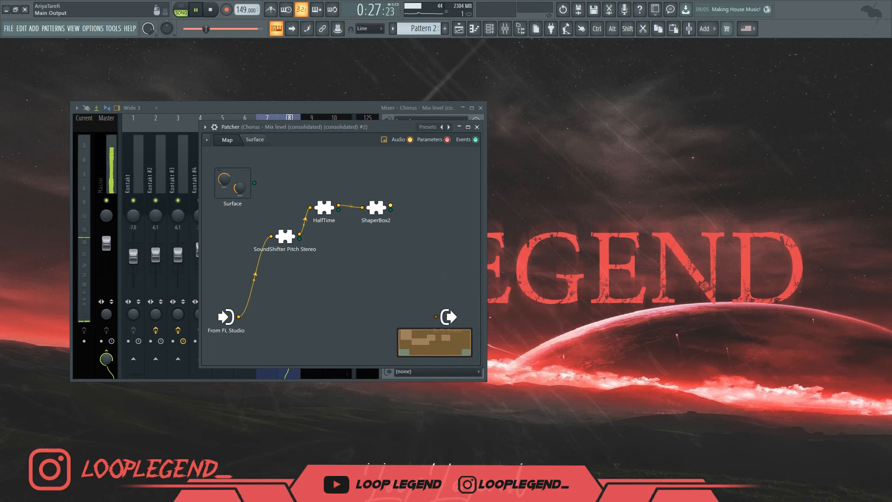
click(477, 127)
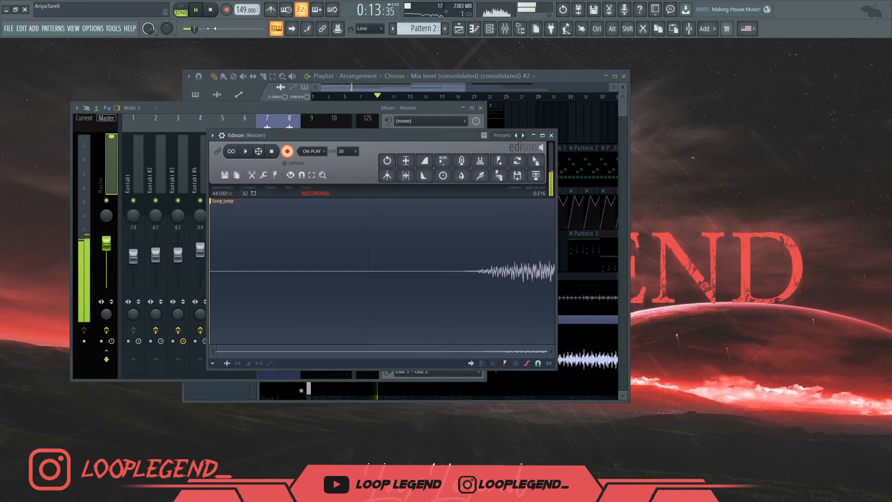
Place the Edison recording of the master output in the gap from bar 9 between the Chorus clips on Track 6.
drag(354, 137, 569, 258)
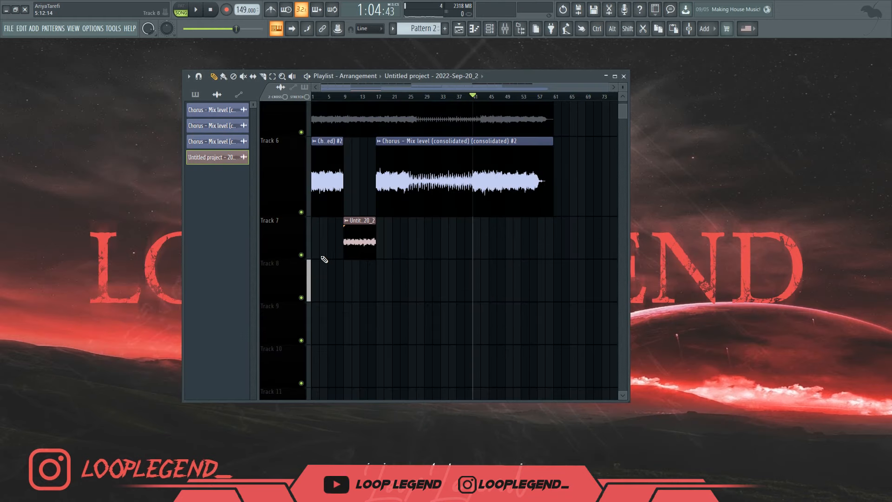
scroll(324, 257, up, 3)
drag(354, 249, 374, 244)
drag(402, 182, 403, 182)
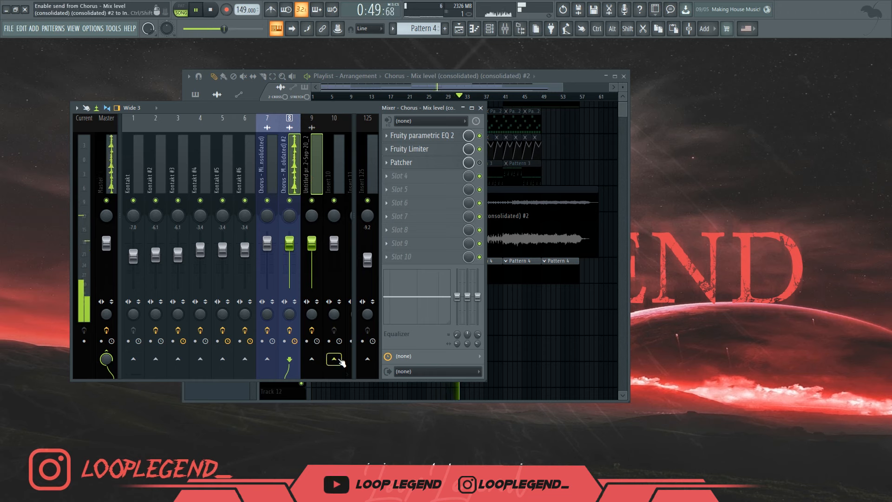
Route the twice-consolidated Chorus channel to mixer insert 10 and transpose it there by 2 semitones with SoundShifter Pitch Stereo.
right_click(340, 360)
click(367, 373)
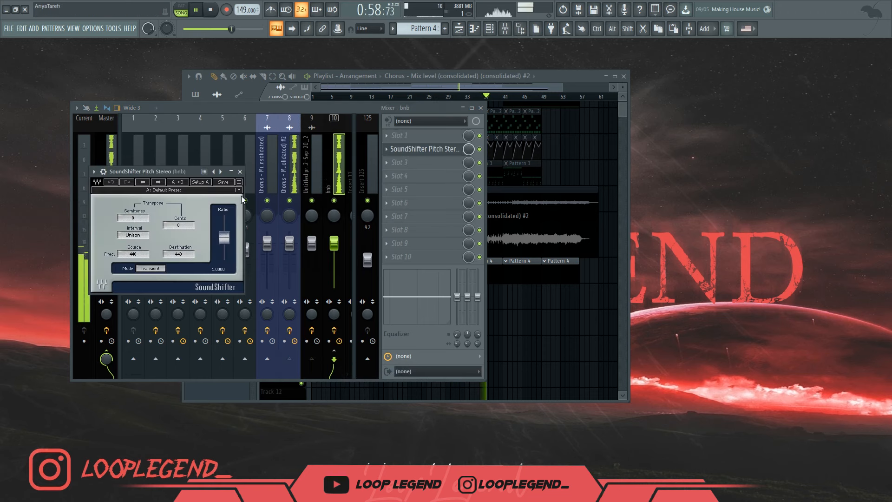
drag(138, 225, 135, 221)
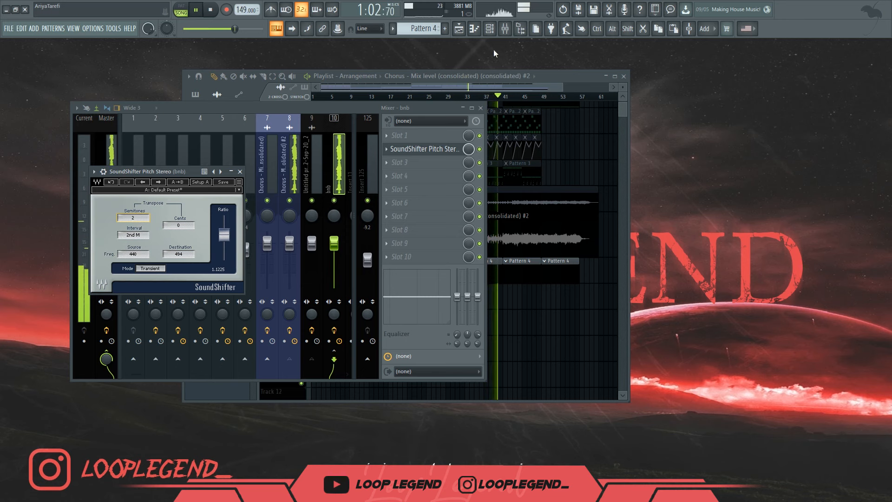
Load the Hi Hat Midi Simple (1) pattern from the Annabella Multi Kit into the Hi Hat - [Oh Hey Pyrex] channel.
key(F9)
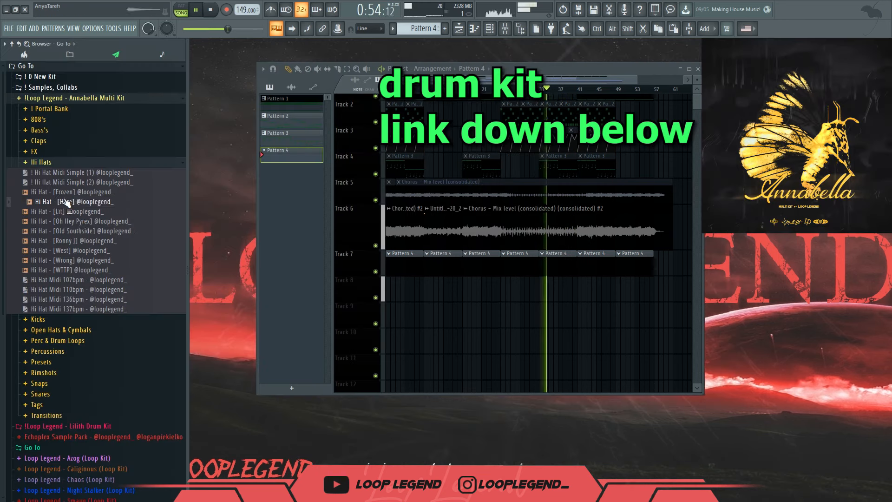
key(F9)
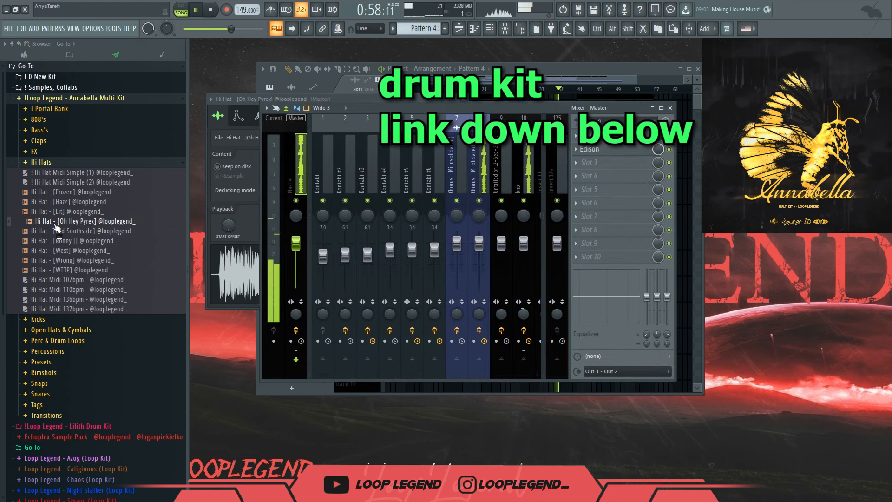
drag(54, 176, 310, 164)
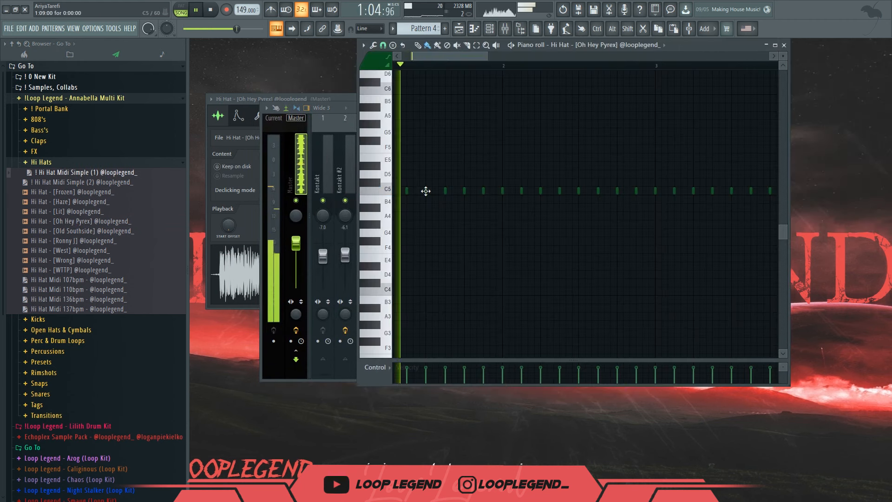
Draw hi-hat rolls on A#4 and A4 in bar 2 and on G4 in bar 4.
click(560, 207)
click(570, 216)
scroll(670, 238, down, 2)
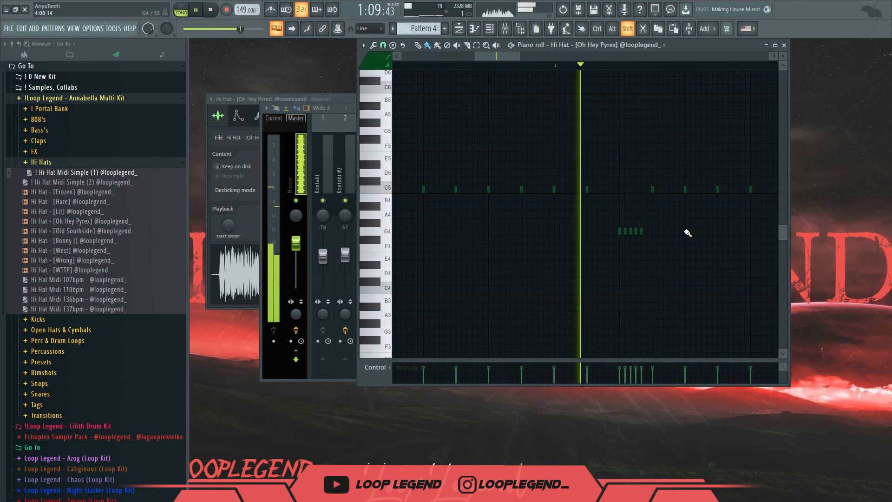
scroll(684, 235, down, 3)
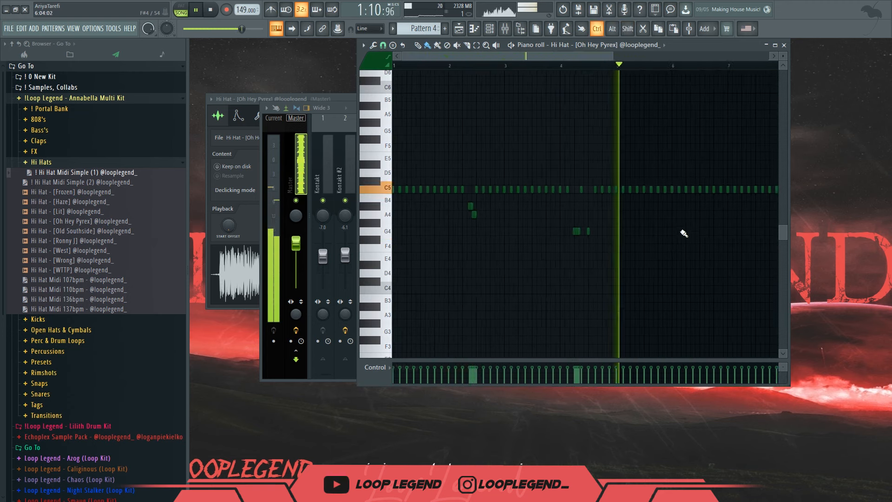
Replace the hi-hat notes after bar 4 with a repeat of bars 1 to 4, and add a fast C5 roll ending bar 8.
drag(726, 169, 558, 235)
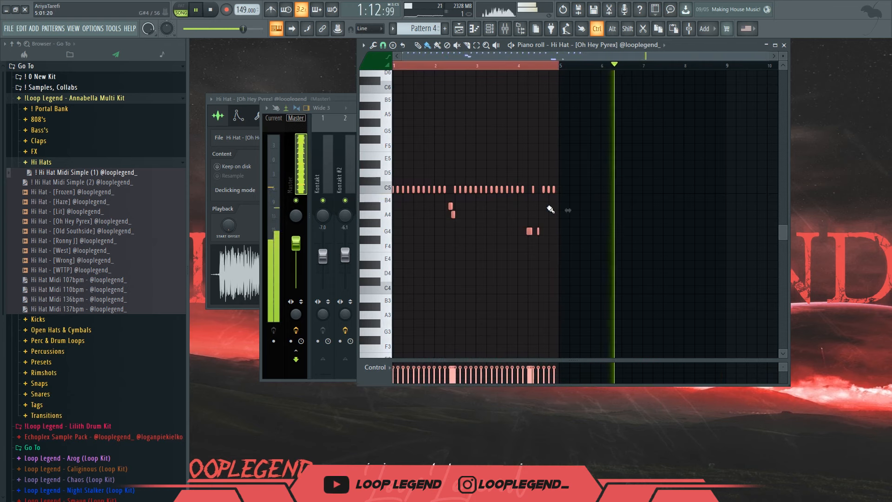
click(383, 45)
click(398, 143)
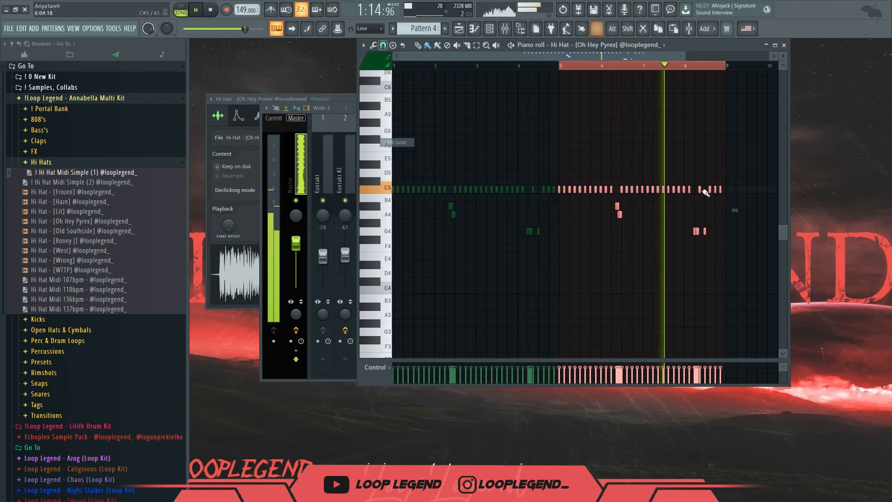
ctrl+click(733, 192)
scroll(734, 192, up, 3)
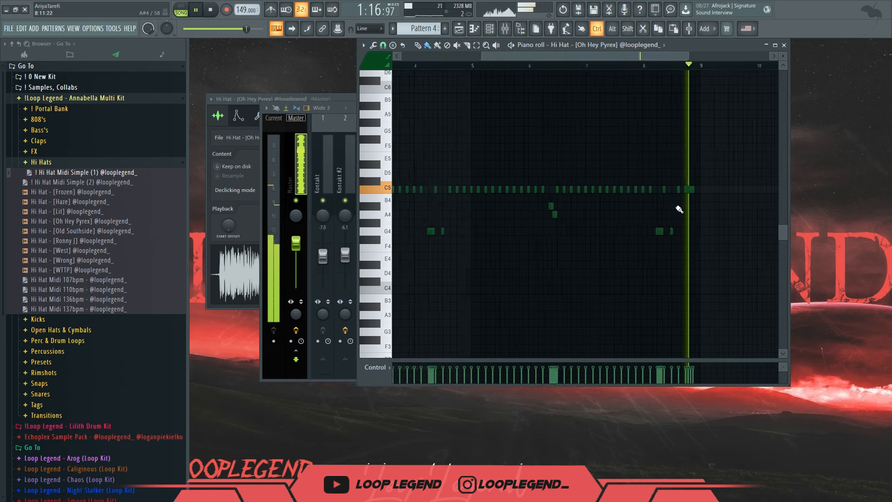
scroll(683, 208, down, 3)
scroll(446, 204, up, 3)
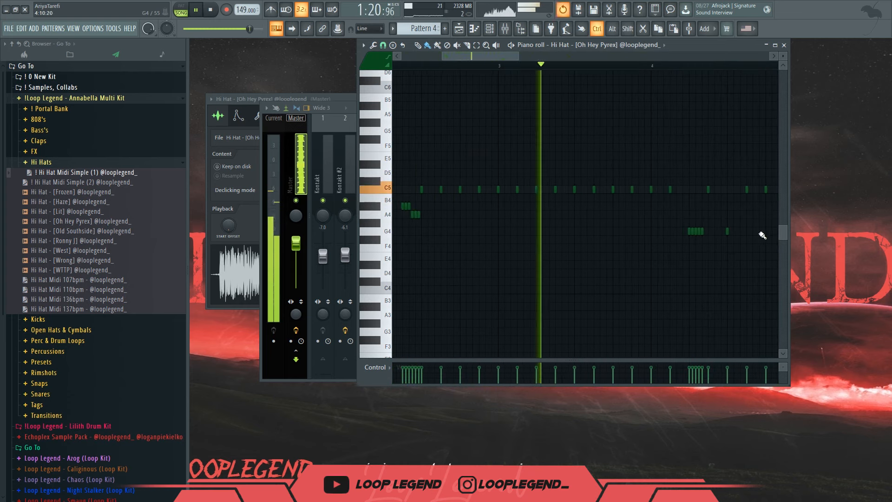
Lower the closing hi-hat rolls of bars 4 and 8 to G4, with the note leading into each on A#4.
drag(653, 233, 478, 264)
scroll(616, 220, up, 2)
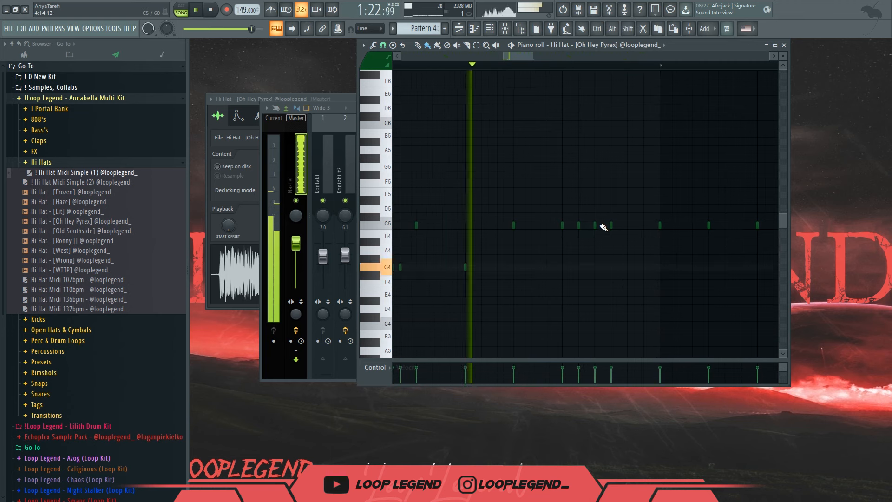
scroll(600, 228, down, 5)
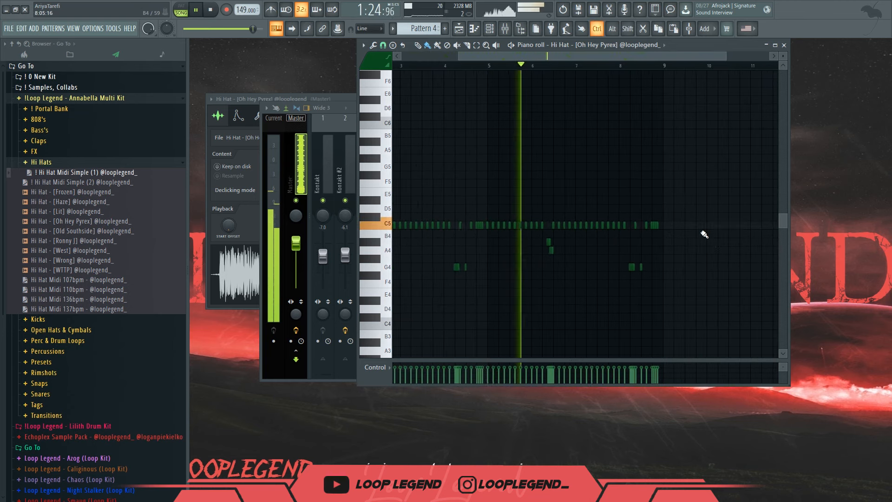
scroll(649, 227, up, 3)
scroll(648, 226, up, 2)
drag(639, 222, 589, 269)
key(shift+Down)
key(shift+Down)
key(shift+Down)
key(shift+Up)
key(shift+Up)
key(shift+Up)
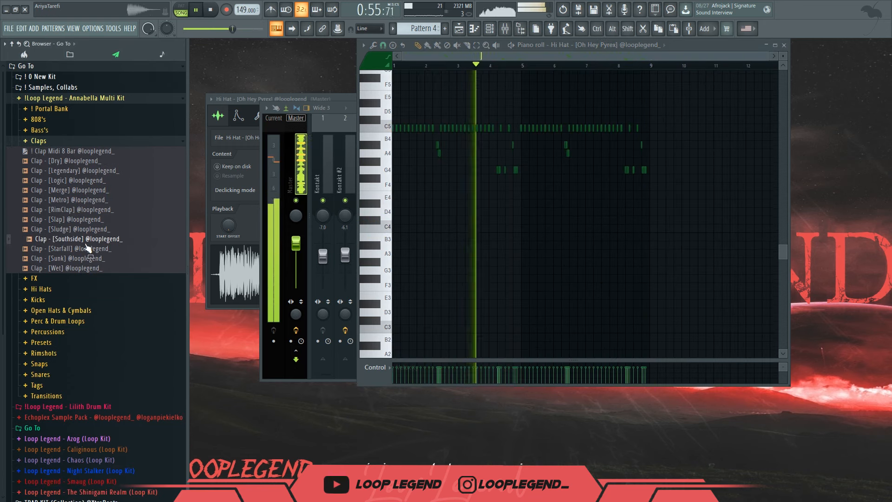
Add Clap - [Southside] as a channel on mixer insert 12 and give it the Clap Midi 8 Bar pattern.
click(86, 239)
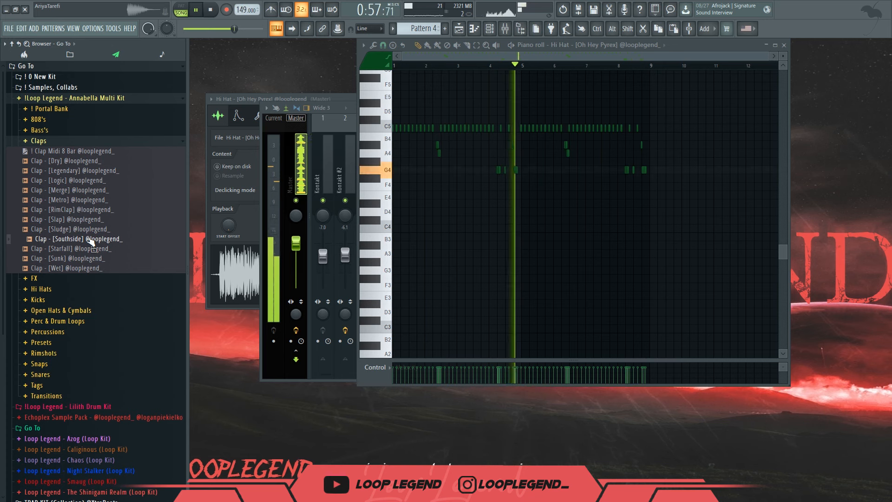
drag(80, 155, 381, 154)
key(F6)
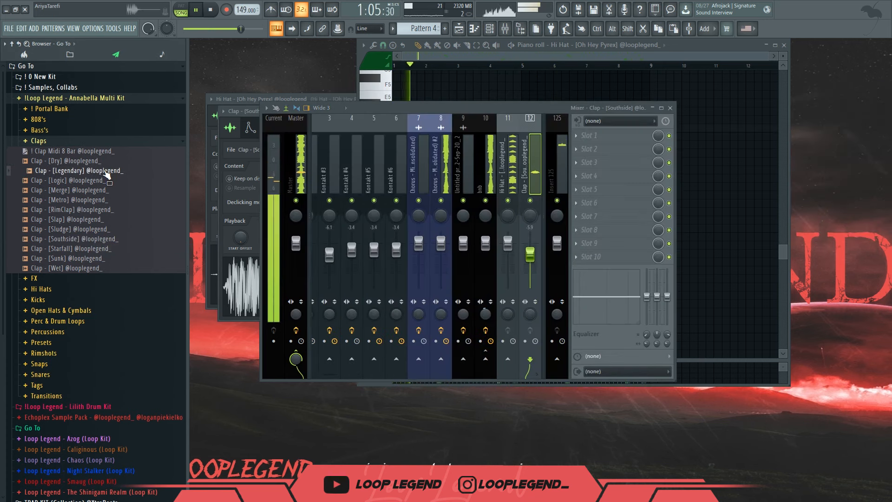
Layer Clap - [Legendary] in a new channel with the same clap pattern and route it to mixer insert 13.
right_click(107, 174)
click(111, 178)
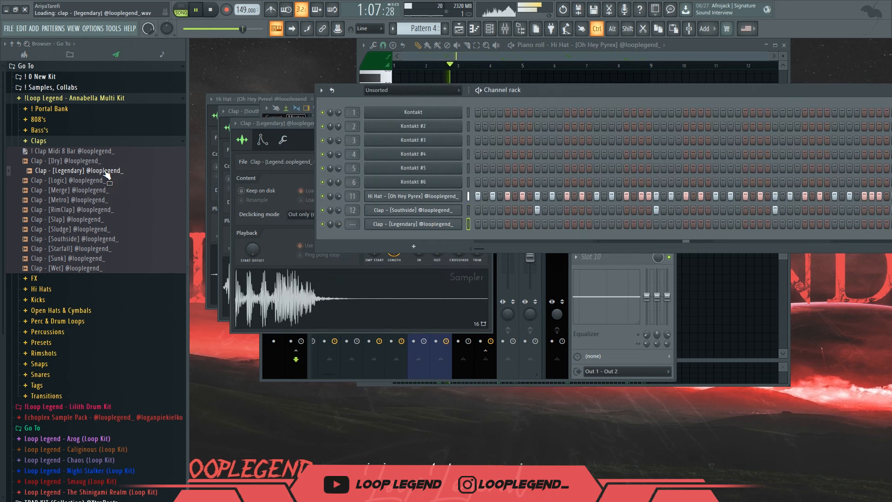
key(ctrl+l)
key(F6)
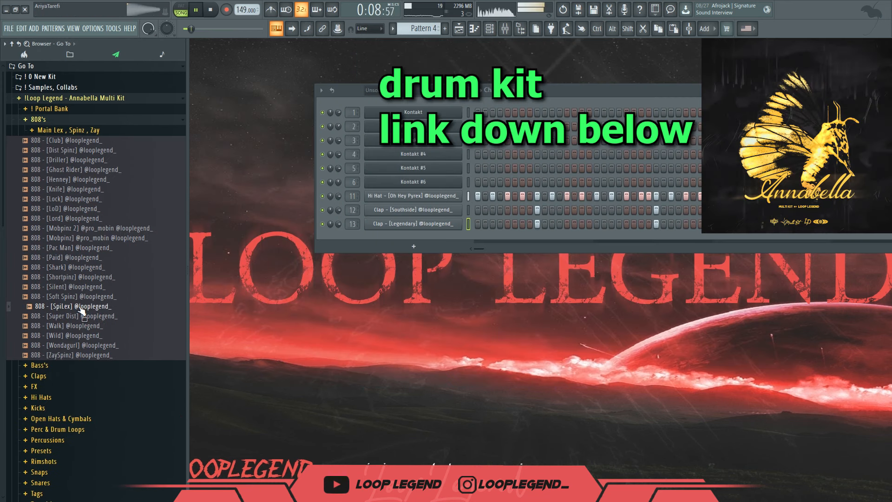
Add 808 - [SpiLex] as a new channel and repeat its two-bar G5 and D#5 line in bars 3 and 4 with short notes.
right_click(82, 310)
click(102, 316)
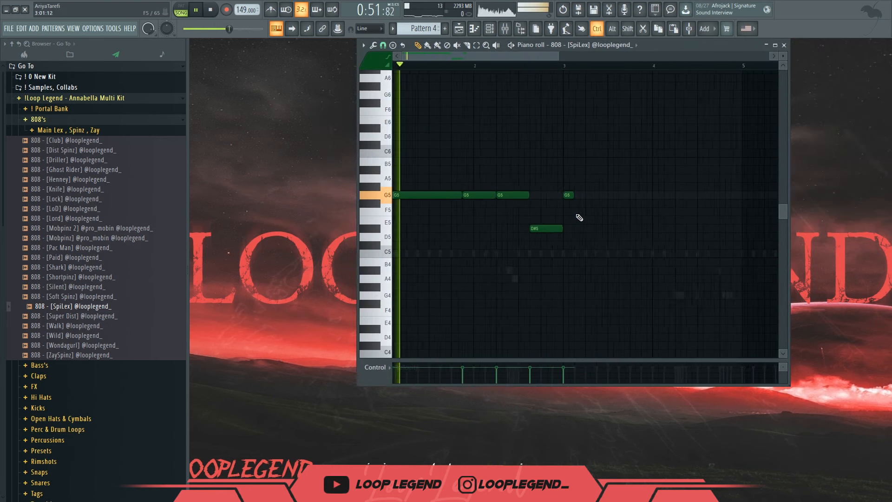
scroll(577, 215, down, 1)
right_click(533, 196)
key(ctrl+b)
key(ctrl+d)
key(shift+d)
Add an extra G5 and an extra D#5 note to the 808 line in bar 4, and raise the extra G5 one octave.
ctrl+scroll(594, 197, up, 3)
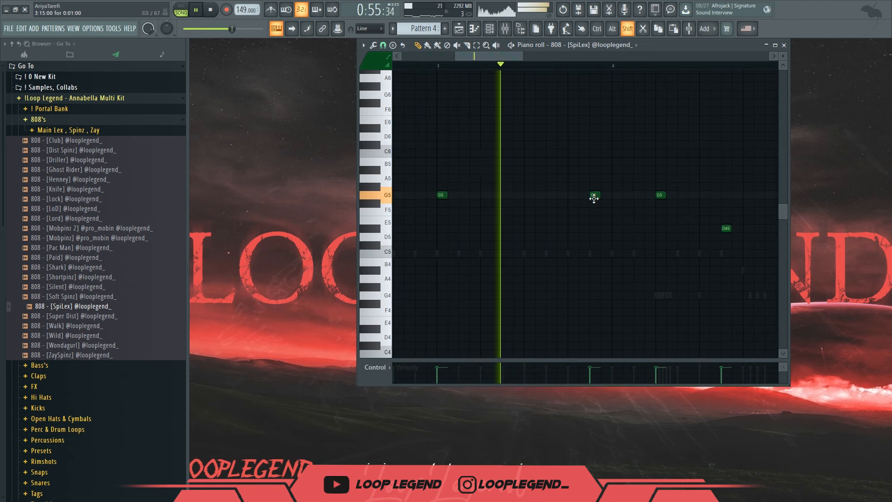
shift+drag(627, 201, 634, 200)
ctrl+scroll(639, 216, down, 3)
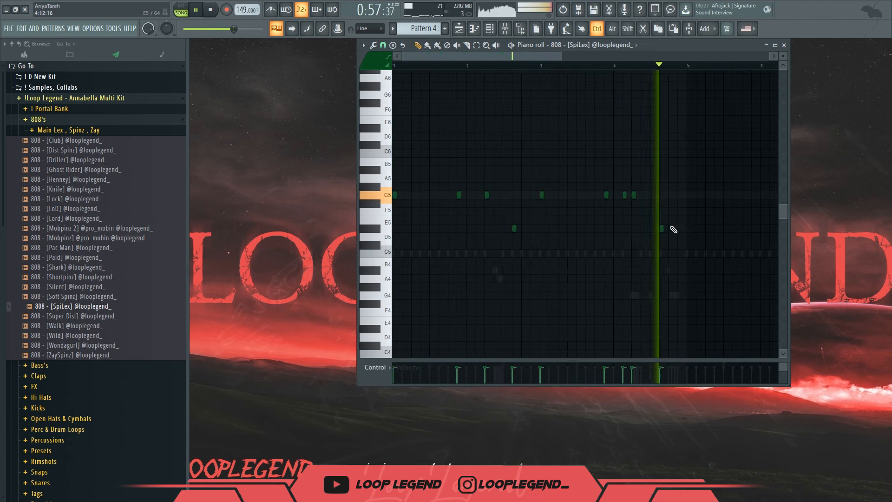
ctrl+scroll(676, 228, up, 1)
click(679, 227)
drag(679, 227, 687, 228)
ctrl+drag(556, 210, 564, 239)
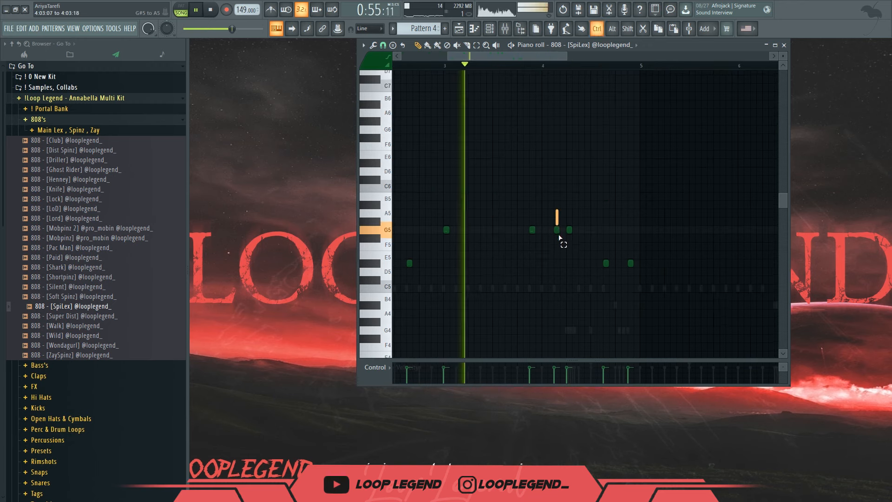
key(ctrl+Up)
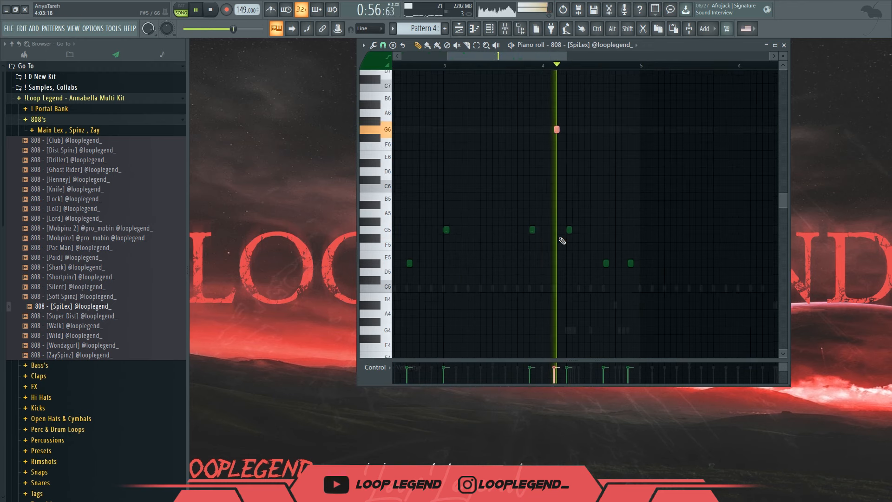
Join the 808 notes end to end, repeat bars 1 to 4 in bars 5 to 8, and discard the note lengths.
ctrl+scroll(565, 244, down, 2)
click(566, 240)
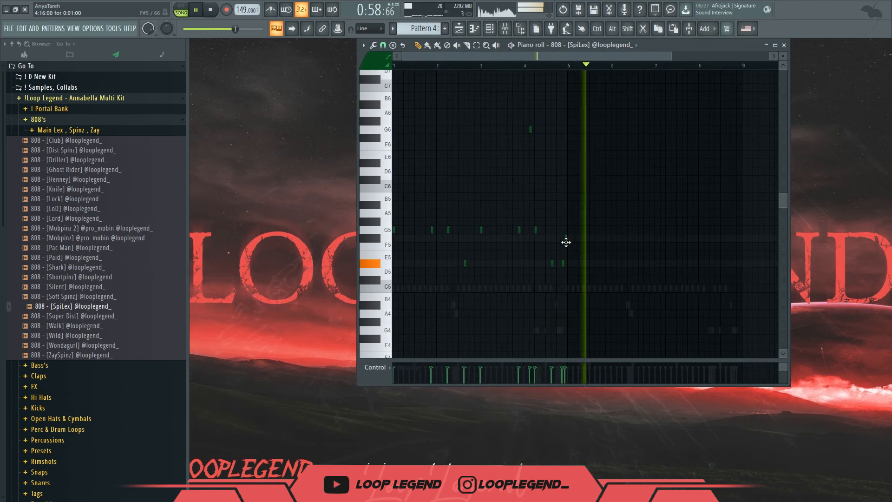
key(ctrl+l)
ctrl+scroll(568, 240, up, 3)
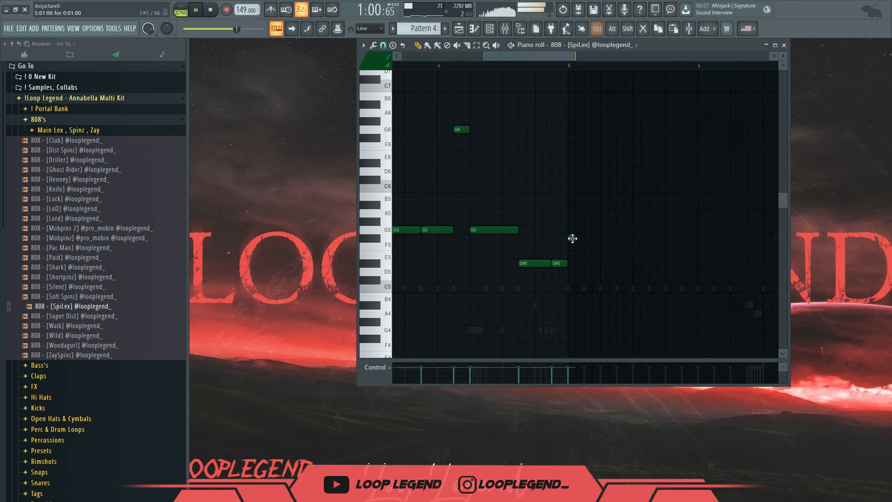
key(ctrl+b)
ctrl+scroll(553, 240, down, 4)
key(ctrl+d)
key(shift+d)
ctrl+scroll(571, 245, down, 1)
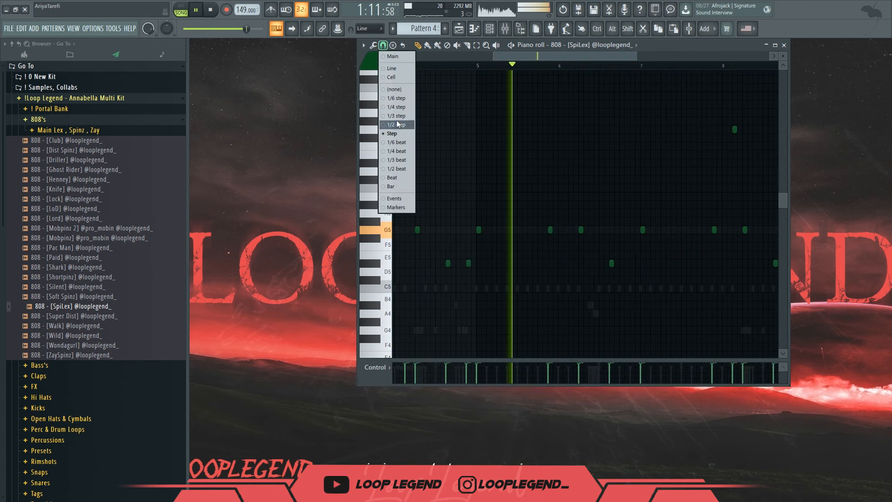
Set the snap to 1/3 step and turn the 808's D#5 note in bar 8 into a roll of six 1/3-step notes.
click(398, 124)
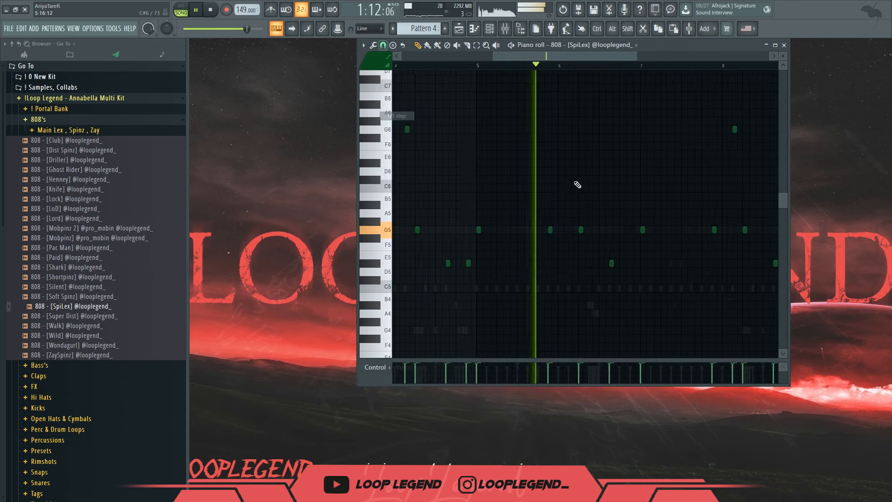
scroll(643, 279, up, 3)
scroll(551, 264, up, 6)
scroll(604, 269, down, 5)
scroll(666, 271, up, 1)
drag(669, 267, 687, 267)
key(ctrl+b)
key(ctrl+b)
key(ctrl+b)
key(ctrl+b)
key(ctrl+b)
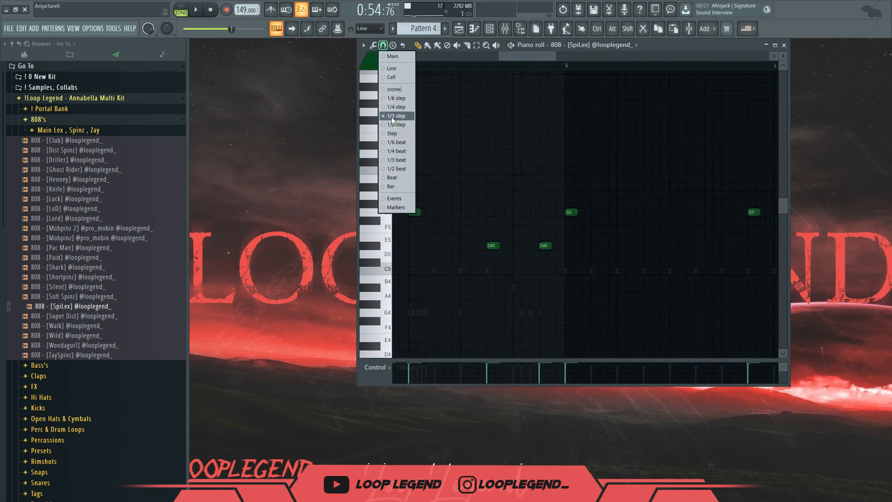
Shorten the 808's first D#5 note in bar 4 to 1/3 step and repeat it into a six-note roll.
click(404, 122)
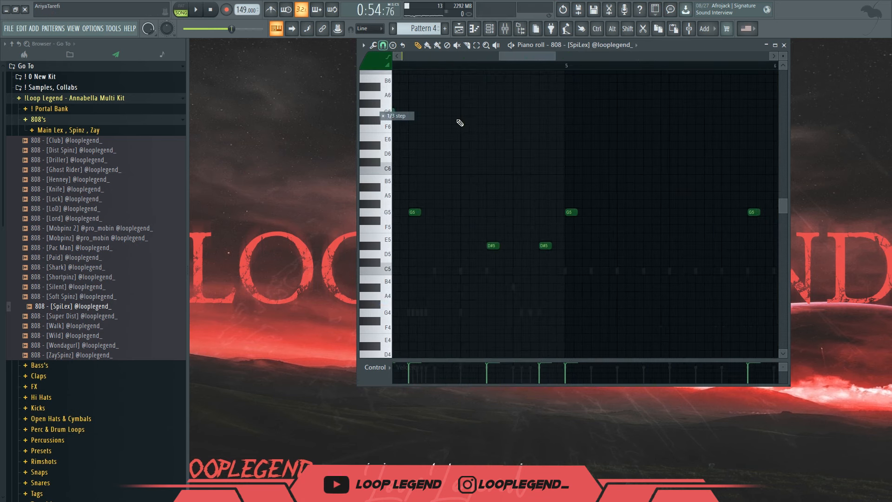
drag(463, 246, 463, 246)
drag(487, 246, 471, 250)
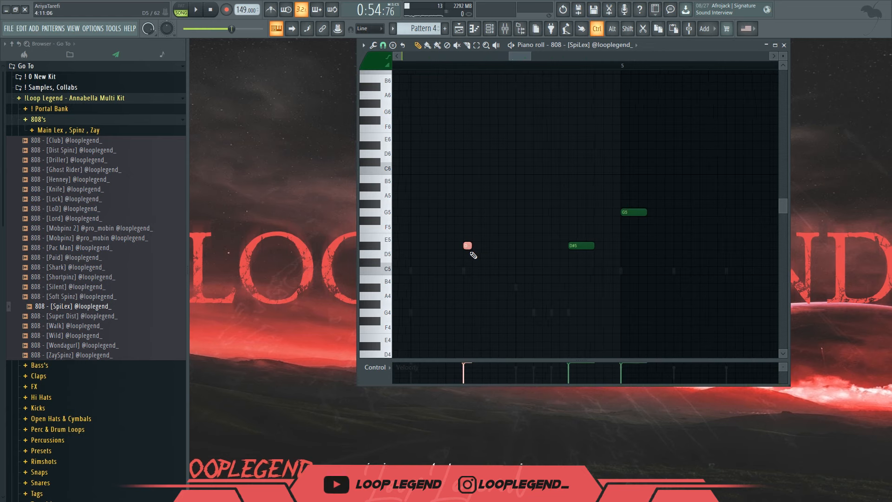
scroll(472, 250, up, 4)
key(ctrl+b)
key(ctrl+b)
Lower the velocities of the six-note D#5 roll in bar 4 to the minimum and enlarge the velocity lane.
drag(597, 228, 418, 318)
scroll(541, 249, down, 12)
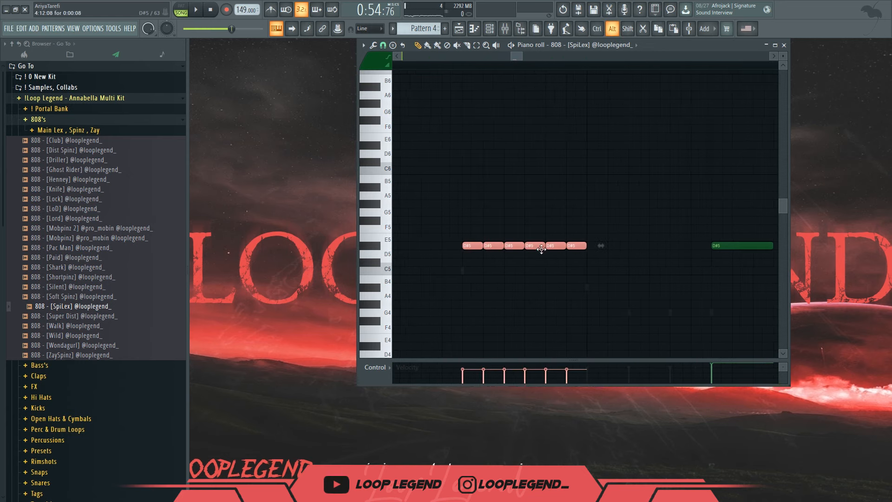
drag(531, 362, 494, 263)
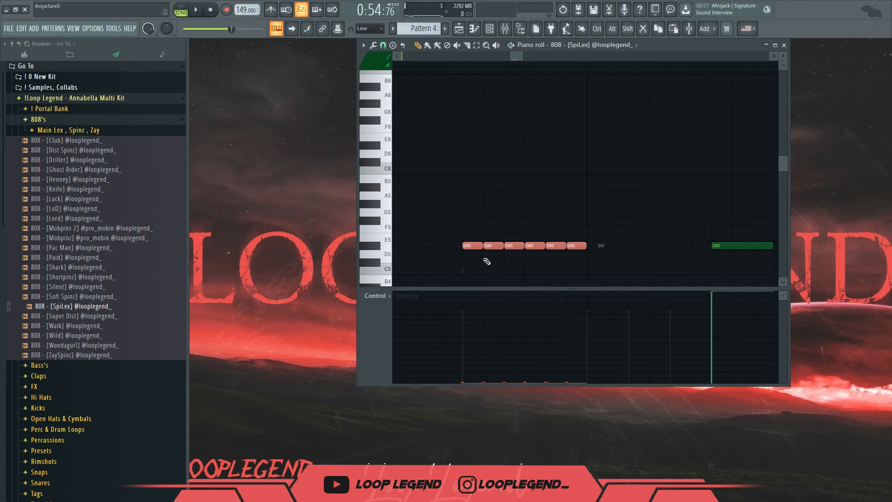
scroll(468, 238, up, 2)
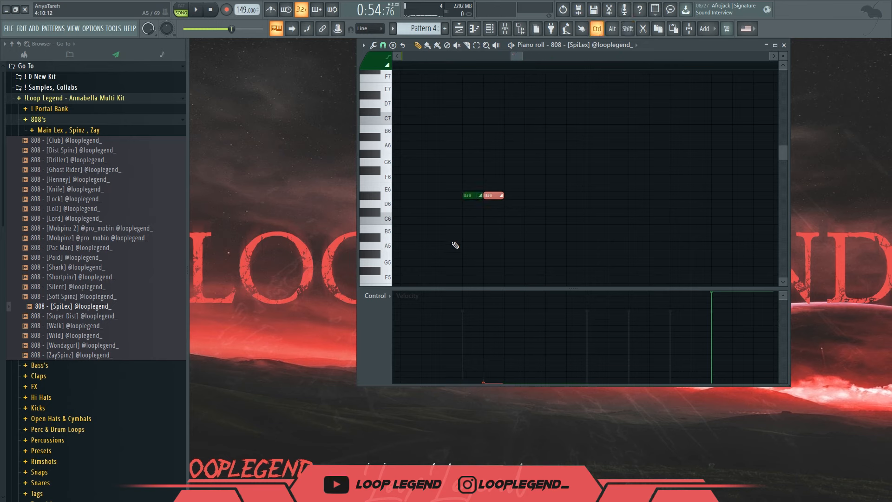
Overlay the bar 4 roll with D#6 slide notes of rising velocity and duplicate both rows to twelve notes each.
drag(584, 167, 401, 289)
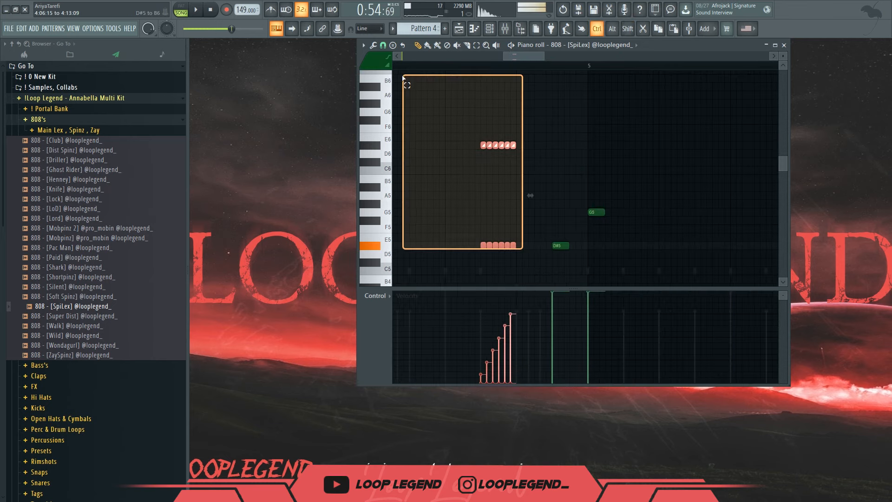
drag(521, 248, 535, 245)
key(ctrl+b)
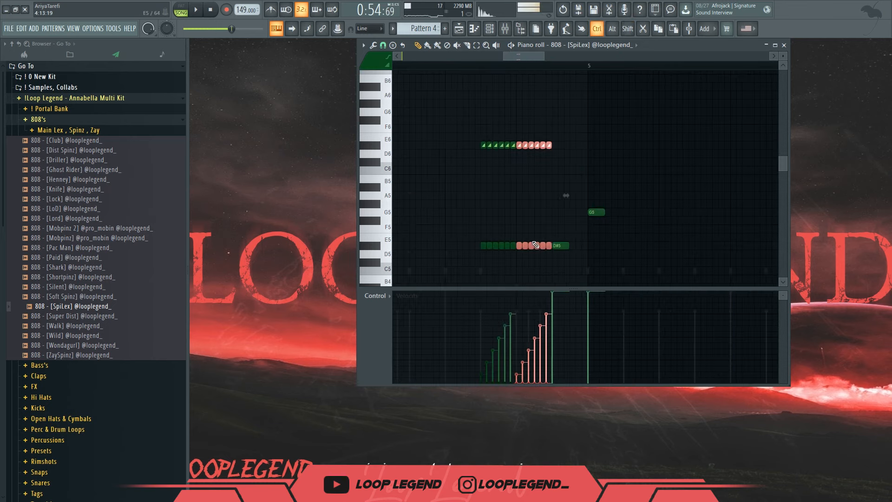
key(space)
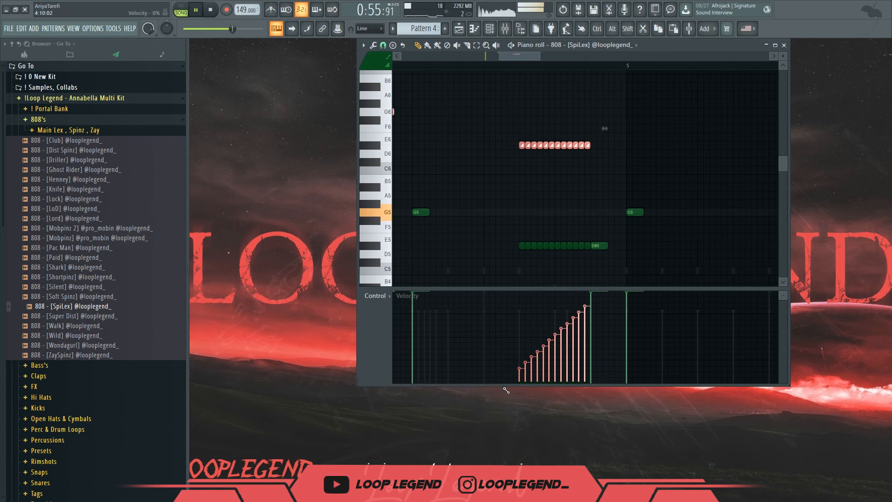
scroll(532, 247, down, 3)
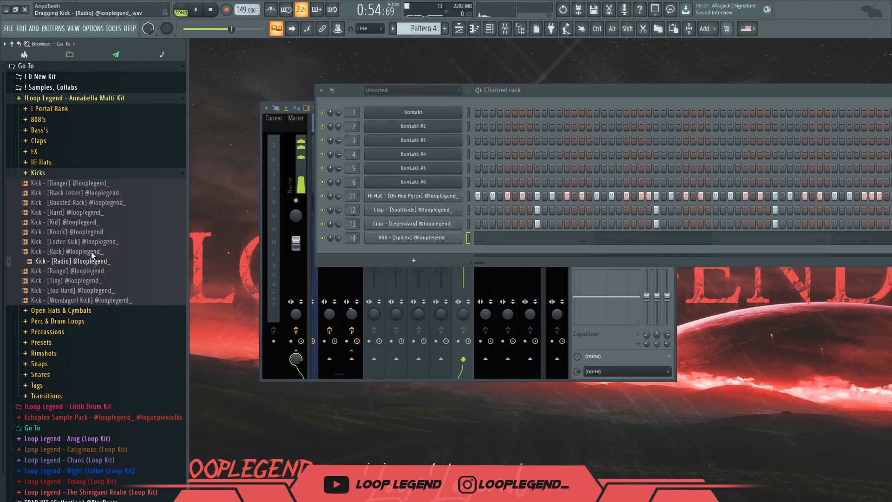
Add Kick - [Rack] as a new channel below the 808 and fill it with a copy of the 808 notes.
drag(383, 248, 386, 248)
click(400, 251)
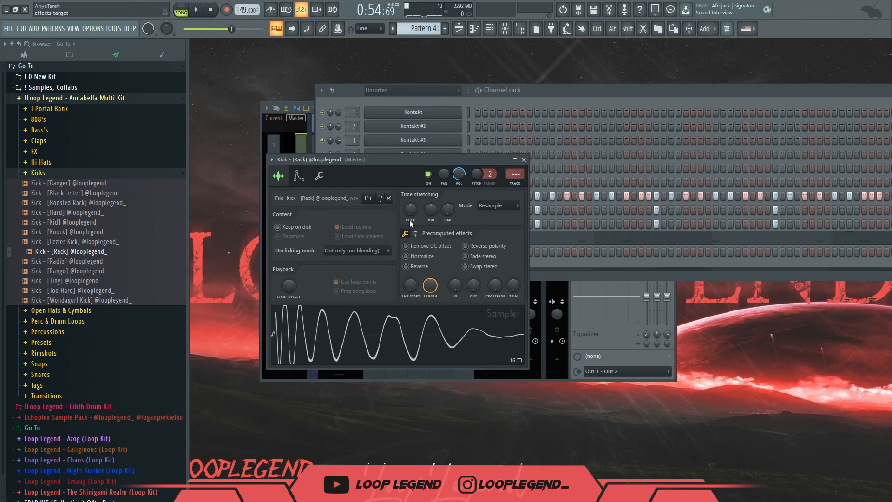
key(Escape)
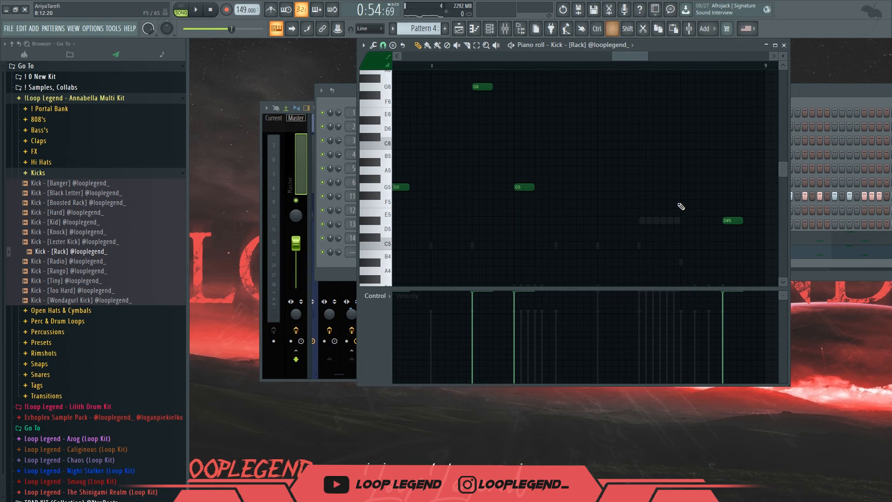
Limit all the copied kick notes to C5 and change the piano roll's snap setting.
key(alt+k)
key(Return)
scroll(538, 169, down, 5)
key(space)
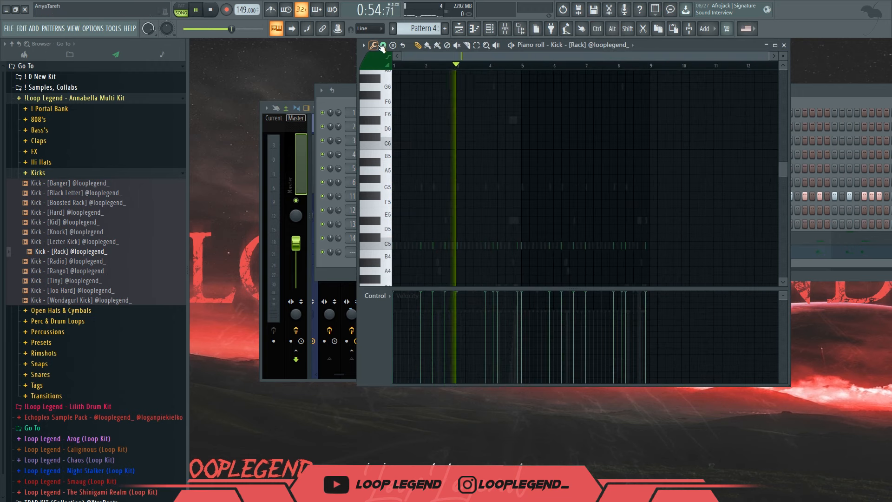
click(383, 45)
click(382, 143)
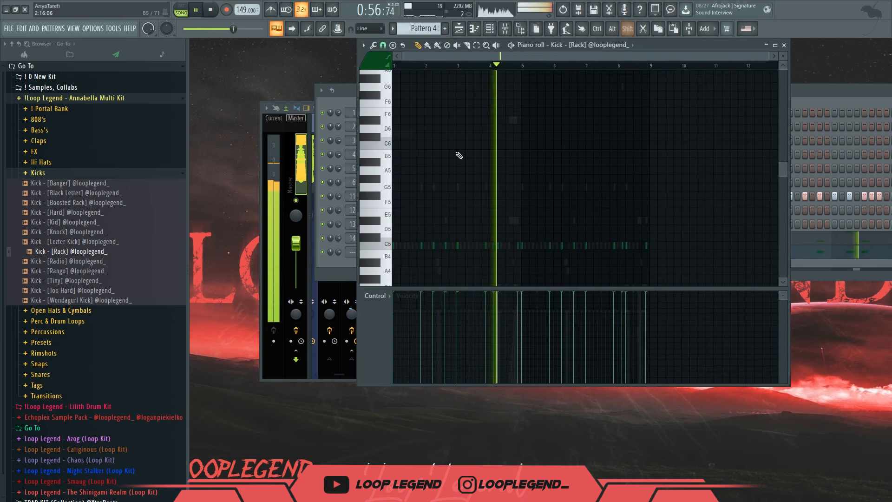
Route the Kick - [Rack] channel to mixer insert 15 and lower its fader slightly.
key(F6)
key(ctrl+l)
key(F6)
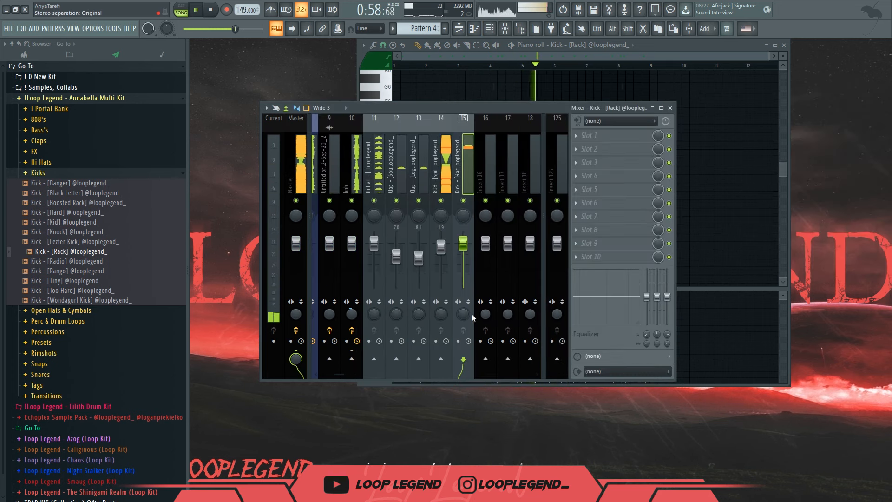
drag(466, 247, 466, 255)
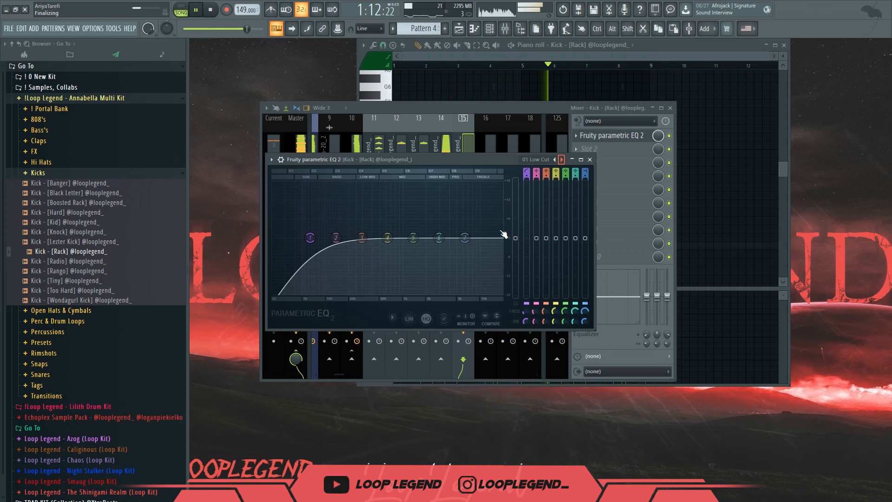
Cut the kick's highs using the 02 High Cut preset of Fruity parametric EQ 2 in its first effect slot.
click(562, 160)
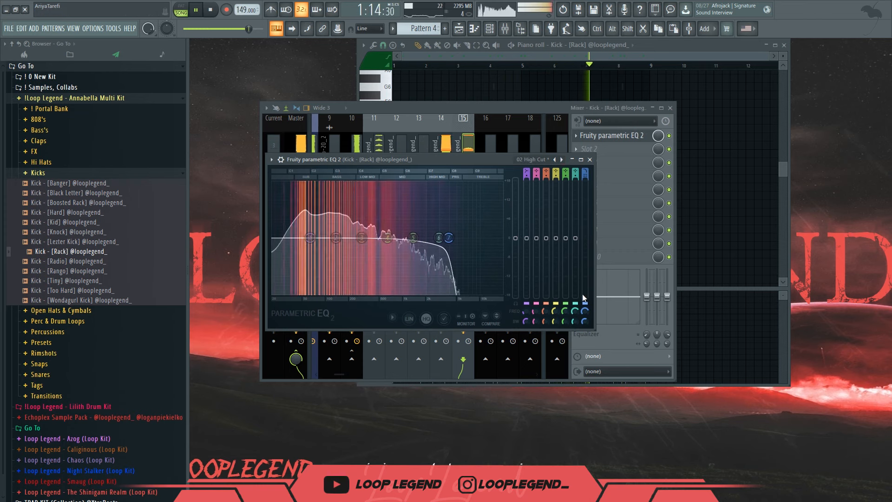
right_click(585, 322)
key(Escape)
key(Escape)
key(Escape)
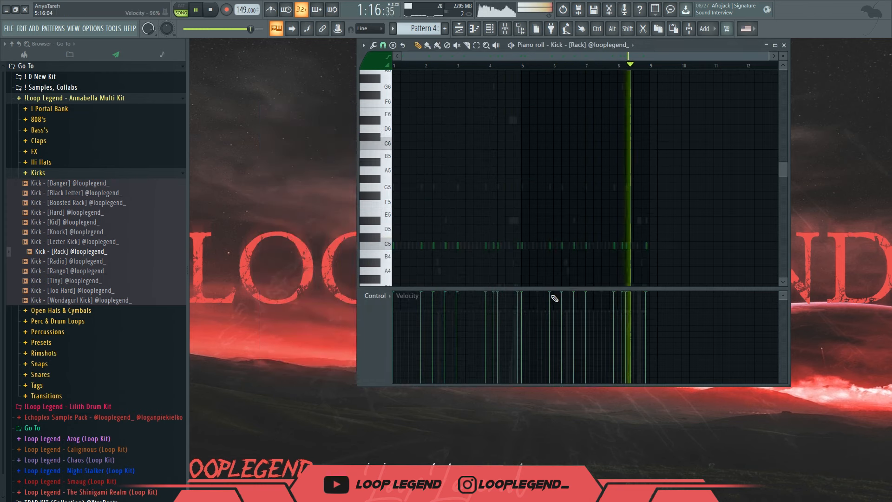
key(shift+Down)
key(shift+Up)
scroll(464, 255, up, 3)
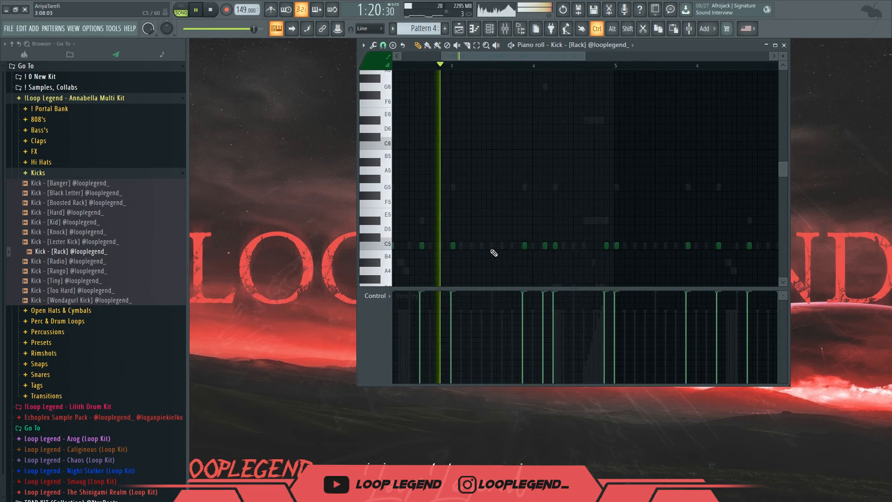
Thin out the Kick - [Rack] pattern by deleting the unwanted C5 notes from bar 4 onward.
right_click(545, 246)
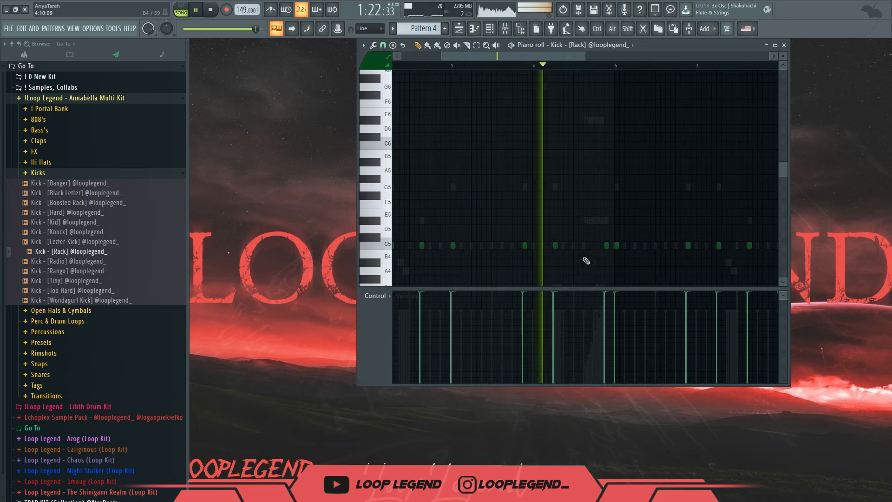
drag(642, 249, 548, 261)
ctrl+click(513, 258)
drag(629, 262, 487, 259)
right_click(637, 255)
right_click(698, 255)
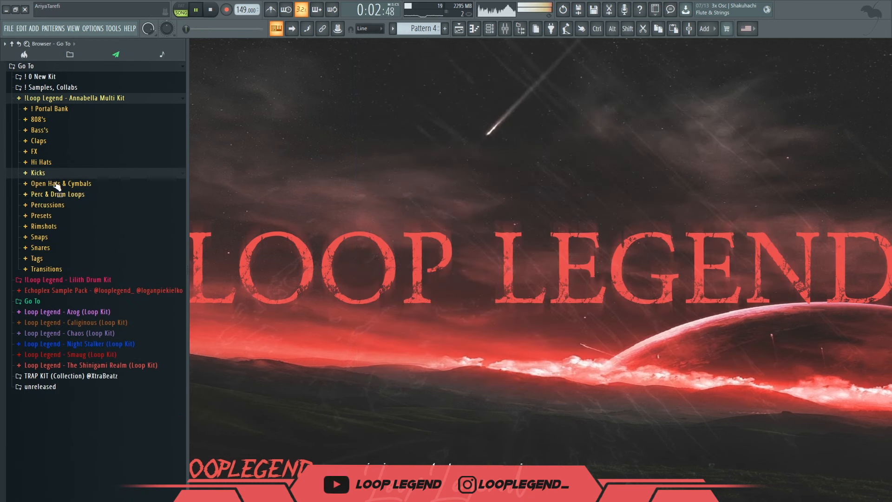
Add Open Hat - [Post] as a new channel and fill it with the ! Open Hat Midi 8 Bar (2) file.
click(56, 184)
key(F5)
right_click(78, 262)
click(93, 271)
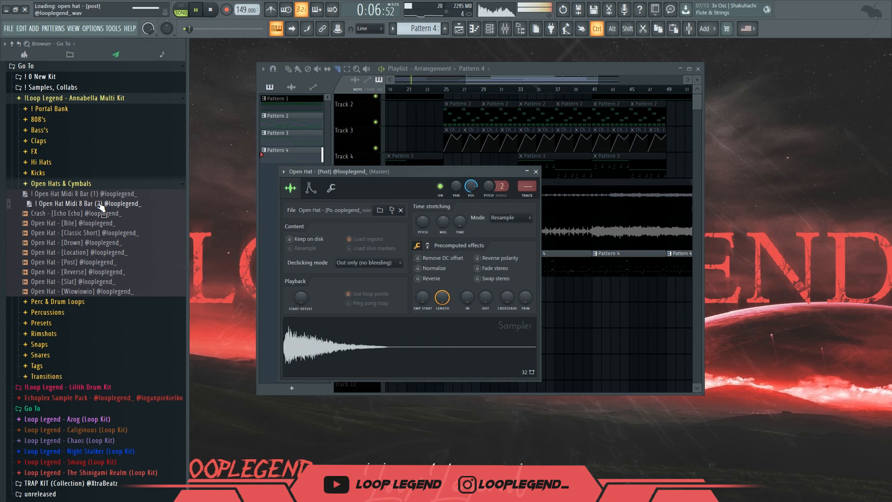
key(F6)
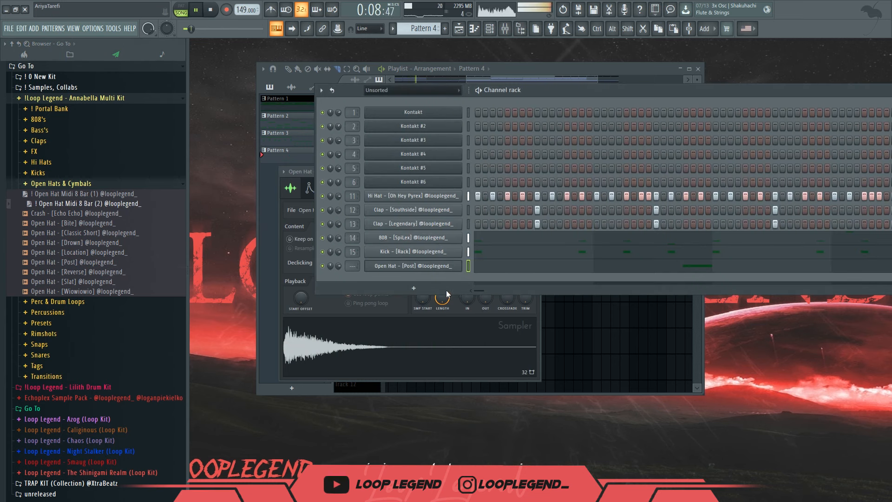
click(496, 267)
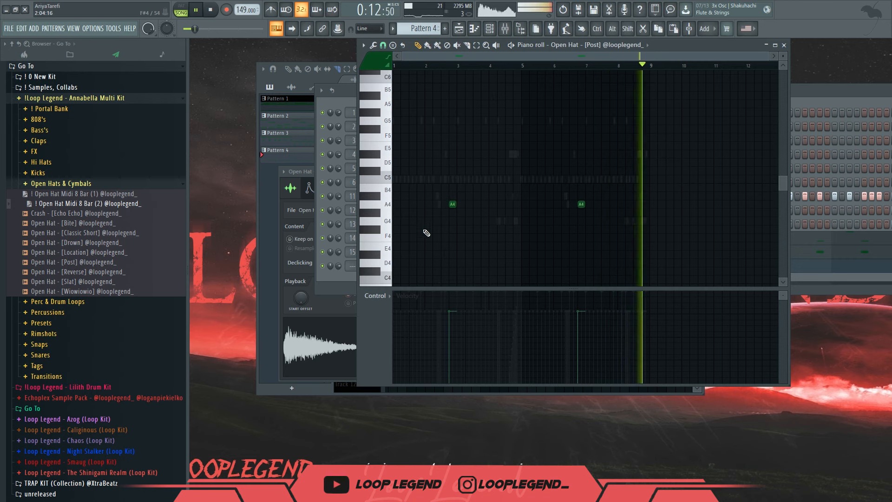
Clone the Open Hat - [Post] channel and load ! Open Hat Midi 8 Bar (1) into the clone.
key(F6)
right_click(424, 268)
click(483, 354)
mouse_move(122, 194)
mouse_down()
mouse_move(194, 225)
mouse_move(436, 272)
mouse_up()
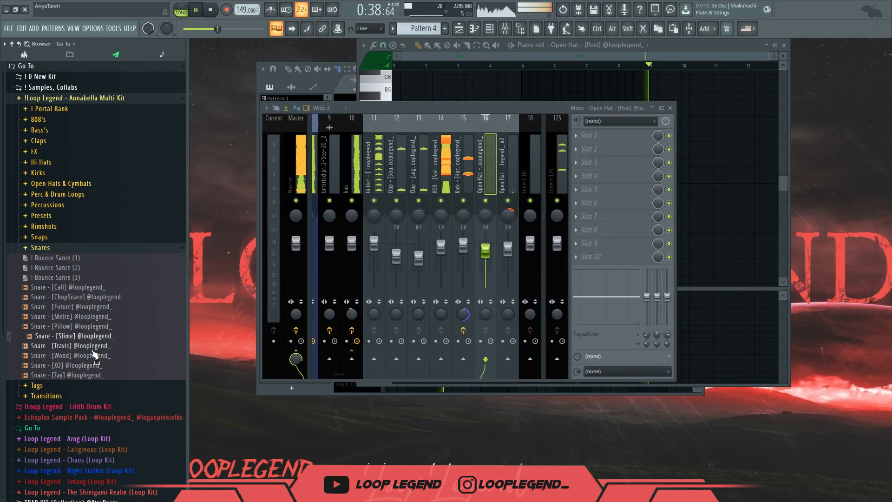
Add Snare - [Travis] as a new channel and fill it with the ! Bounce Sanre (1) MIDI file.
click(93, 349)
right_click(93, 349)
click(111, 354)
key(F6)
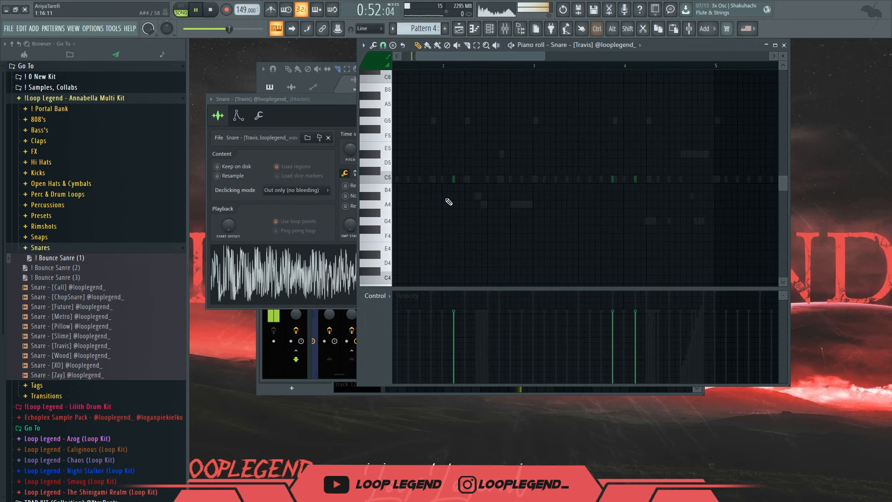
Raise the snare notes to D#5, remove the hit before bar 4 and add two D#5 notes late in bar 4.
key(space)
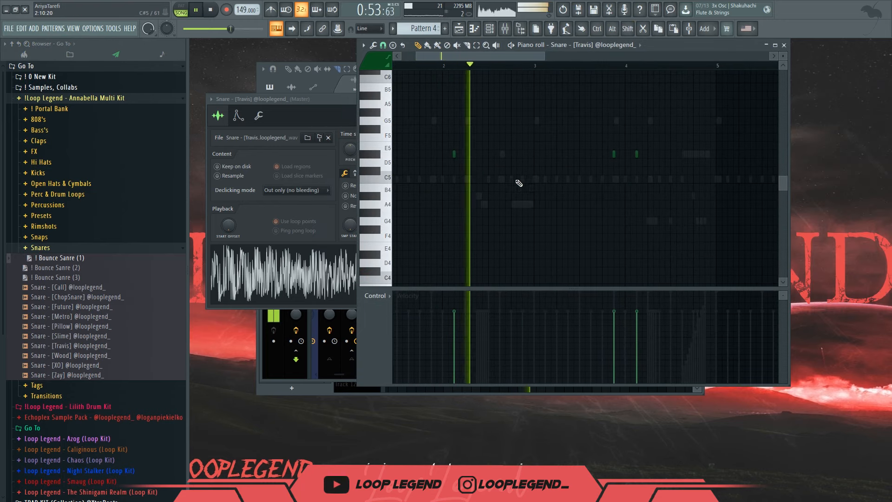
scroll(636, 154, up, 2)
drag(636, 155, 544, 230)
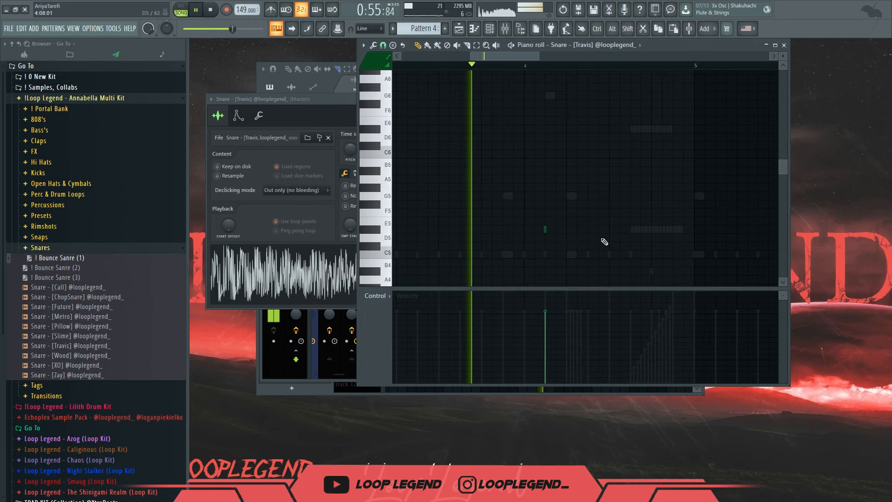
click(632, 230)
click(674, 227)
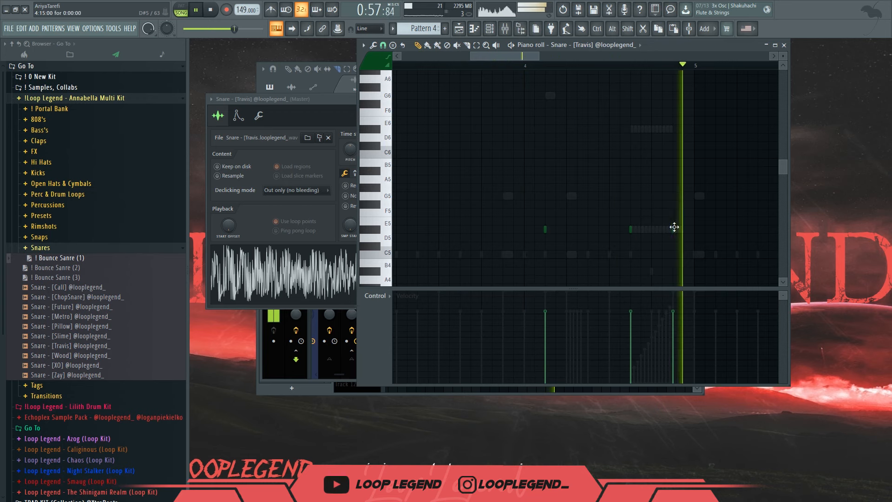
drag(730, 220, 518, 196)
scroll(505, 205, down, 3)
scroll(465, 209, up, 1)
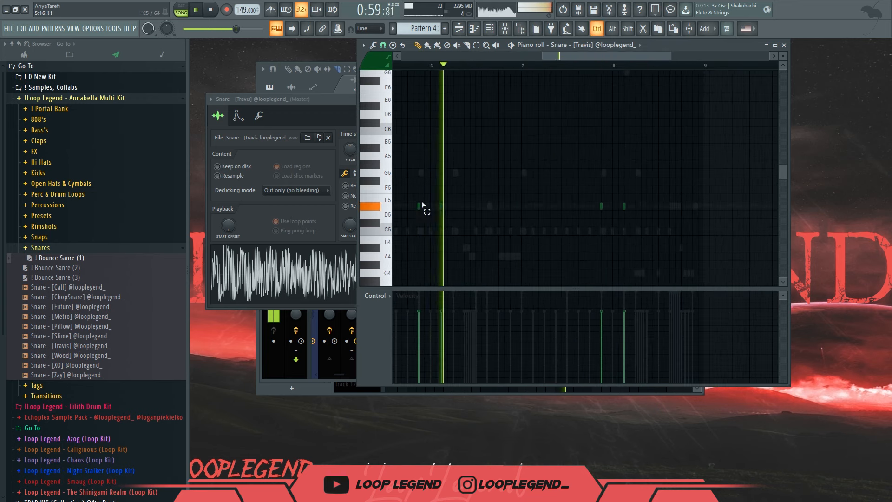
Set the piano roll snap to 1/3 step and fill the end of bar 8 with a D#5 snare roll.
click(382, 45)
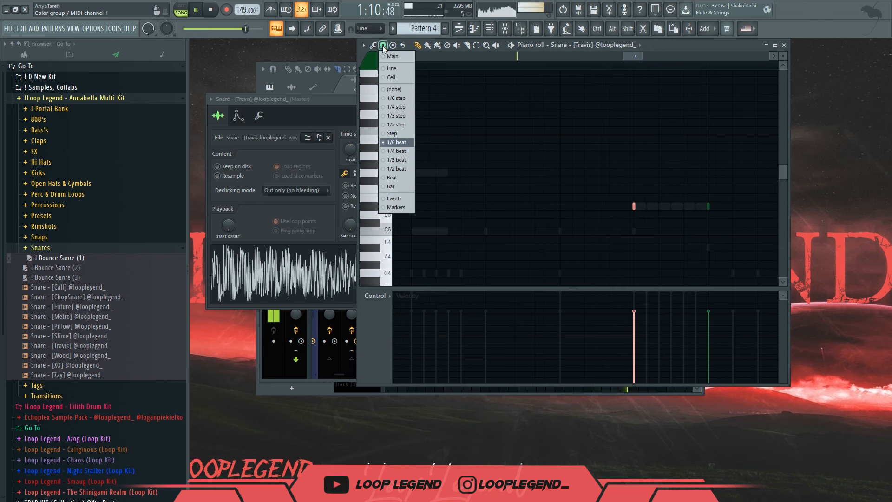
click(396, 115)
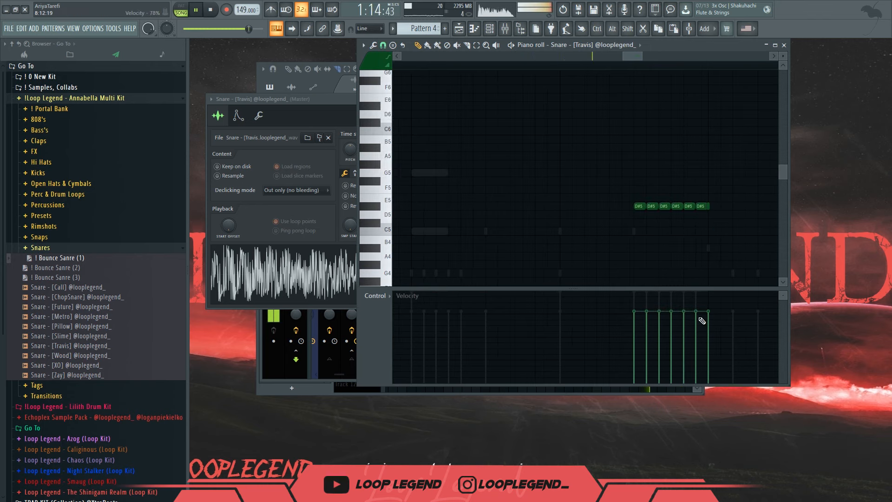
drag(660, 214, 696, 187)
Taper the snare roll's velocities downward and pan the last two snare notes to opposite sides.
scroll(702, 184, down, 3)
scroll(681, 189, down, 5)
scroll(718, 207, up, 3)
scroll(716, 208, up, 1)
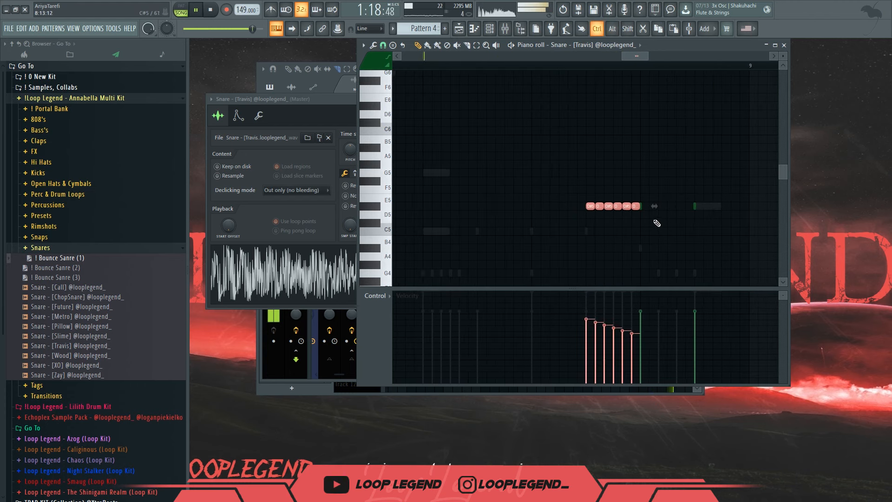
scroll(383, 301, down, 1)
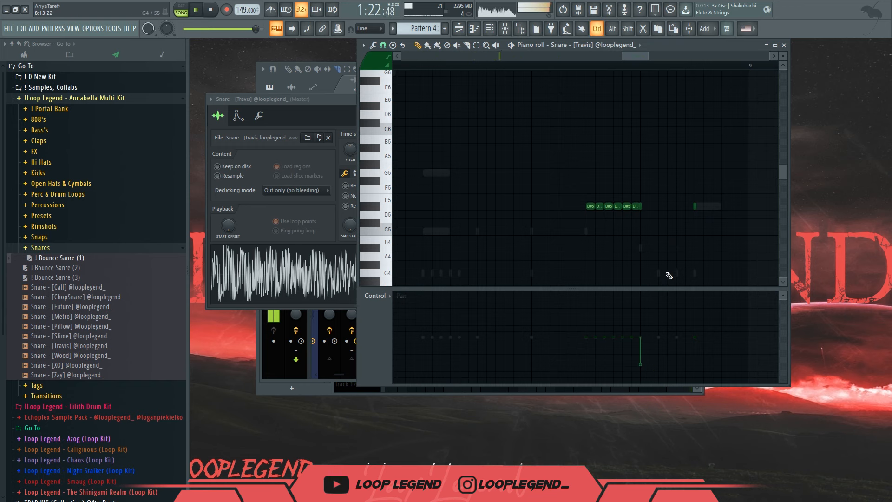
scroll(669, 275, down, 3)
scroll(663, 243, down, 3)
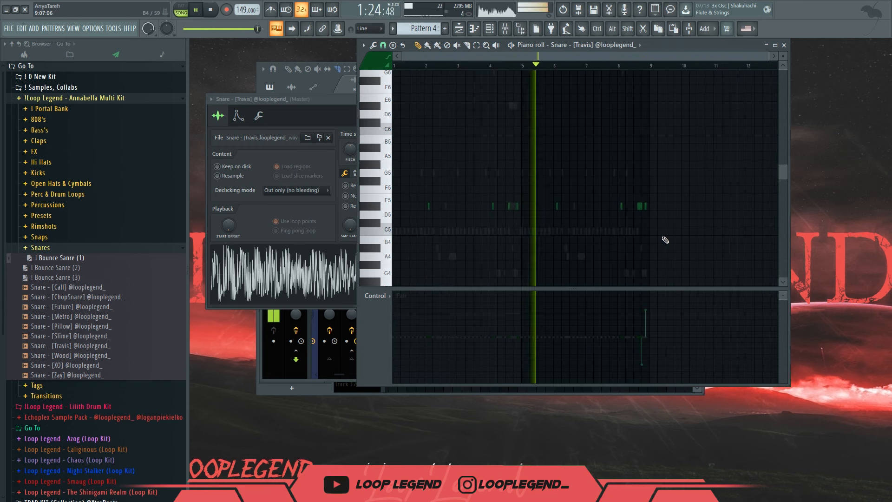
Route the Snare - [Travis] channel to mixer insert 18 and lower its fader slightly.
key(F6)
key(F6)
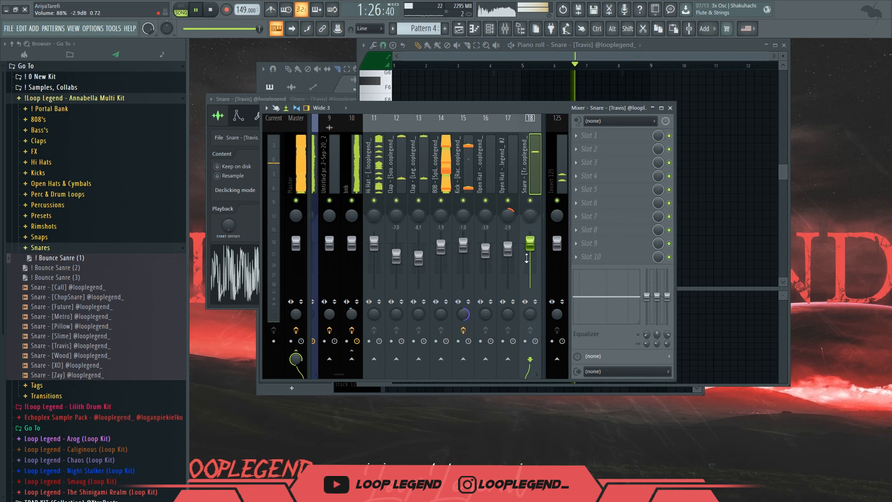
key(F6)
drag(336, 297, 341, 290)
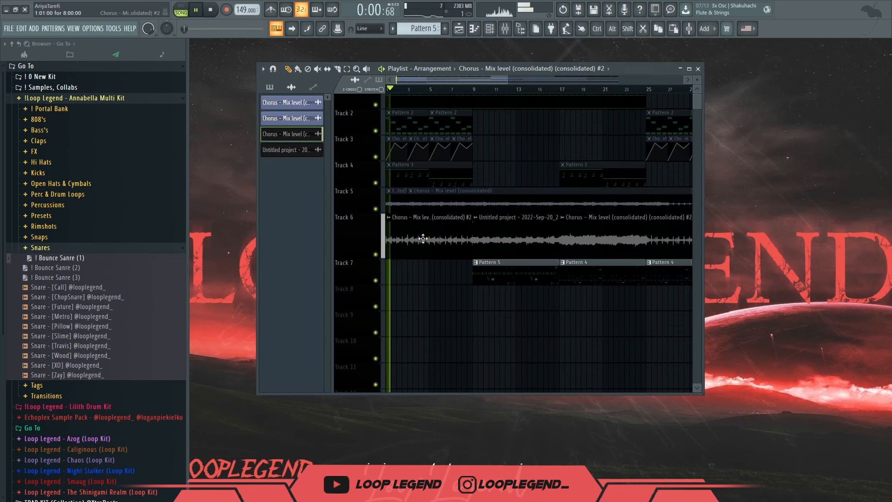
Automate the opening Chorus - Mix level (consolidated) (consolidated) #2 clip's pitch with range 12, curving upward just before bar 9.
double_click(470, 212)
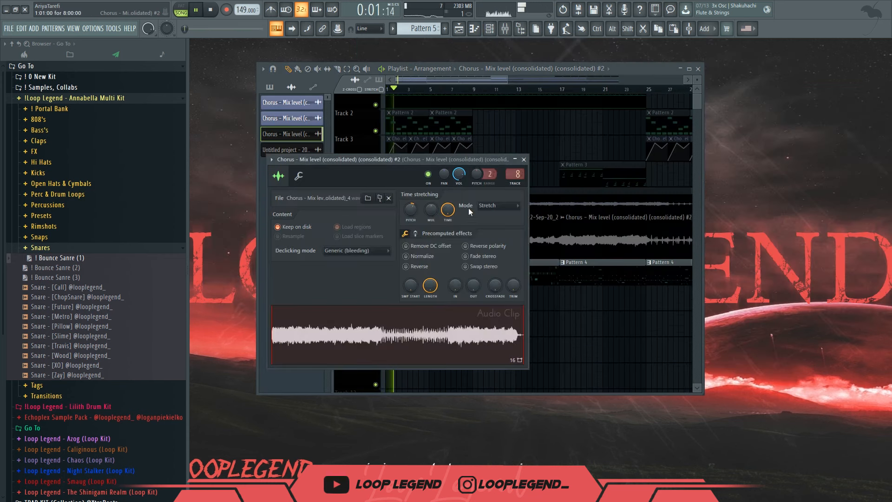
right_click(477, 175)
click(502, 228)
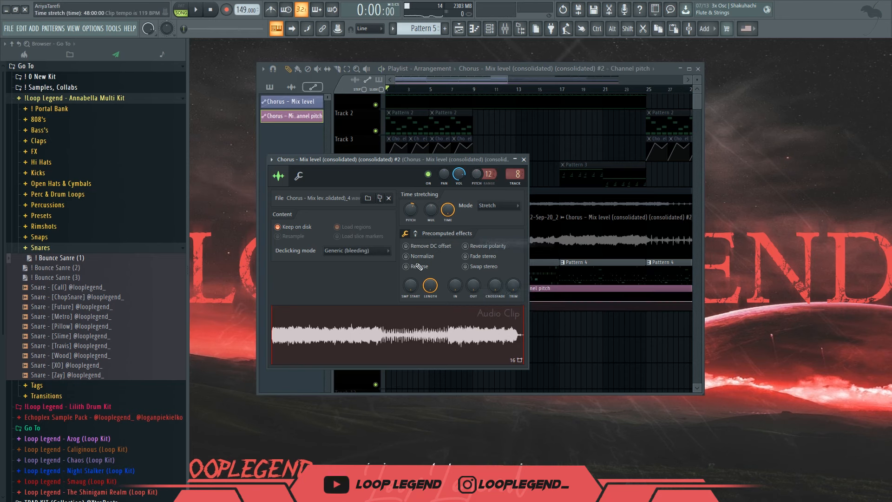
key(Escape)
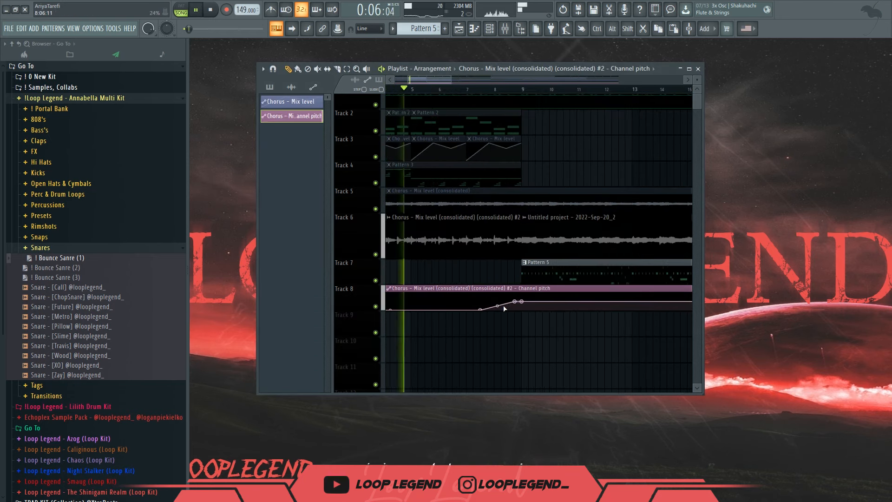
scroll(496, 343, down, 3)
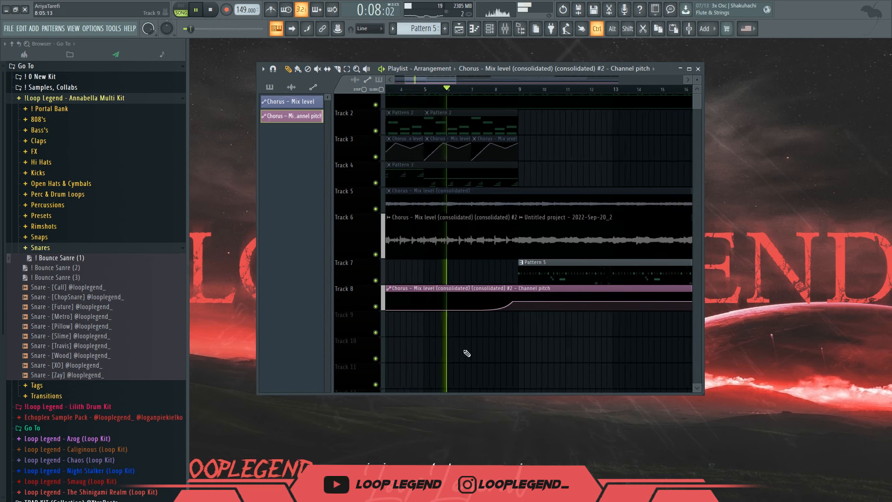
Expand the kit's Transitions folder and open Pattern 5's notes in the piano roll, switching to another drum channel.
click(74, 396)
scroll(428, 365, down, 2)
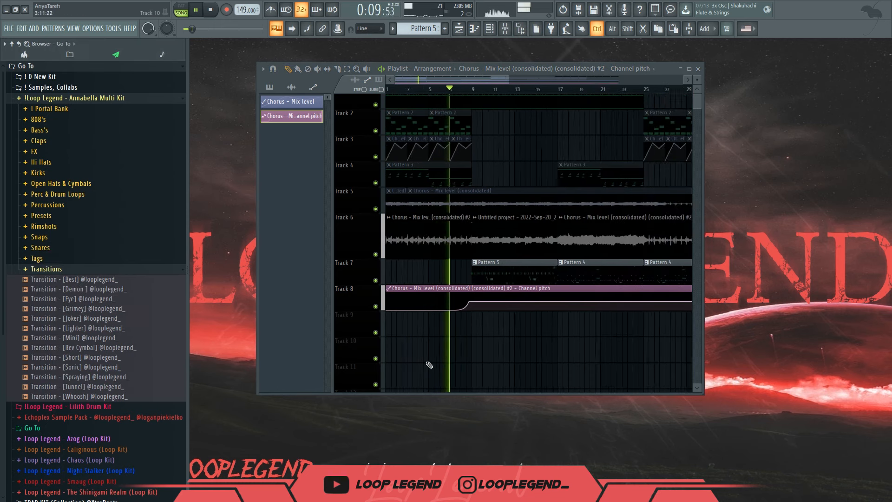
double_click(480, 273)
click(575, 51)
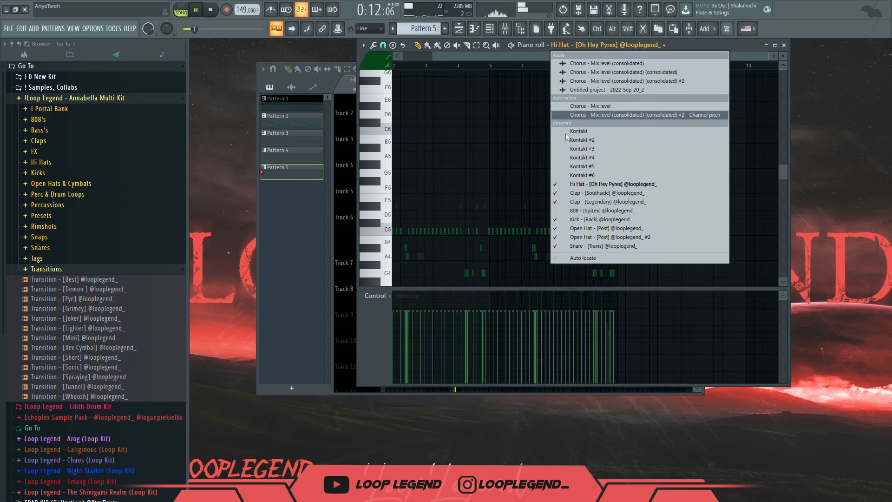
click(572, 225)
scroll(421, 235, up, 2)
Place Transition - [Best] on Track 9 across bar 17, slice it at bar 17 and delete the part after it.
drag(160, 280, 483, 302)
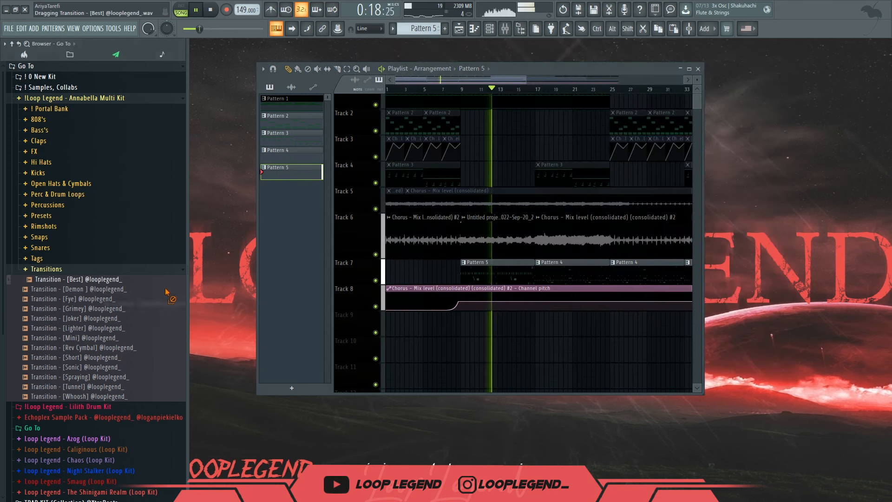
scroll(555, 342, down, 1)
scroll(539, 297, up, 4)
scroll(500, 299, up, 1)
key(c)
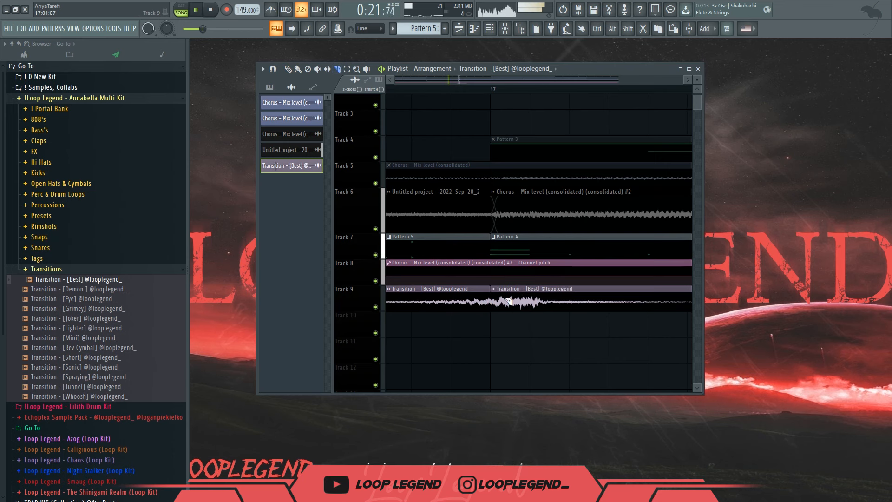
key(p)
right_click(510, 302)
Open the Transition - [Best] clip's settings, choose its declicking mode and route it to a mixer insert.
double_click(458, 299)
click(335, 219)
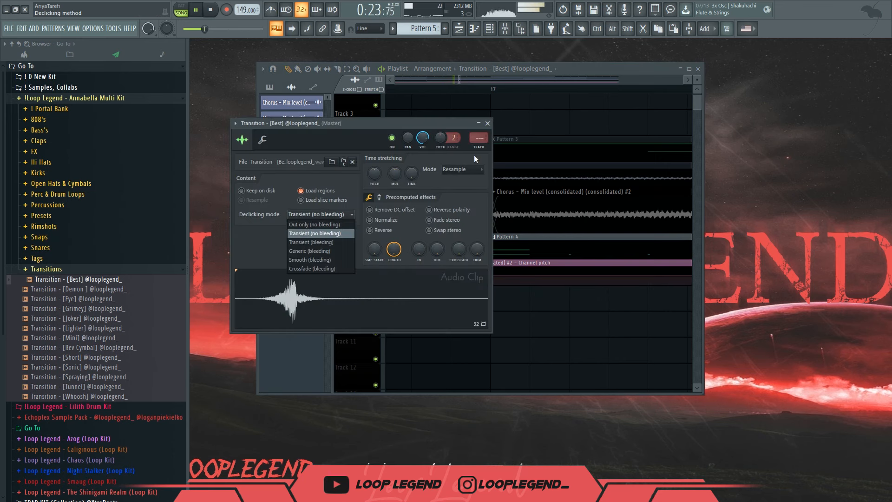
click(478, 146)
key(ctrl+l)
right_click(530, 154)
mouse_move(566, 173)
key(t)
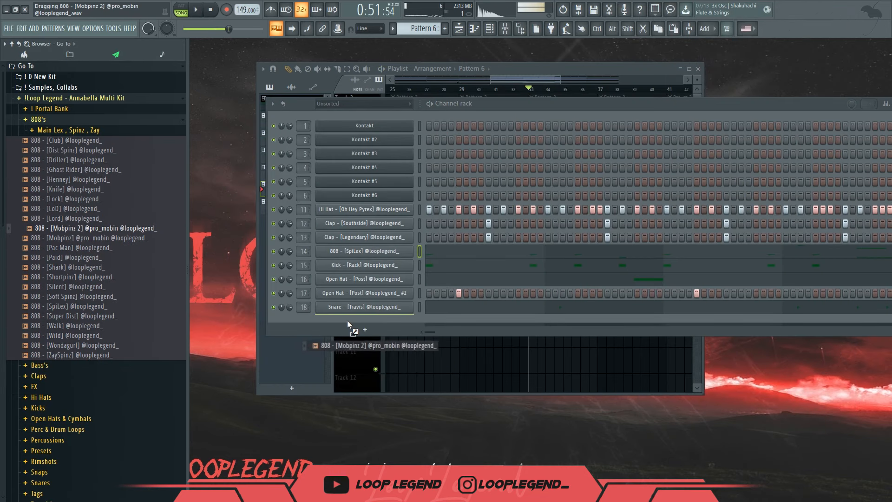
Add 808 - [Mobpinz 2] as a new channel in Pattern 6 and move the 808 - [SpiLex] notes into it.
drag(419, 264, 420, 261)
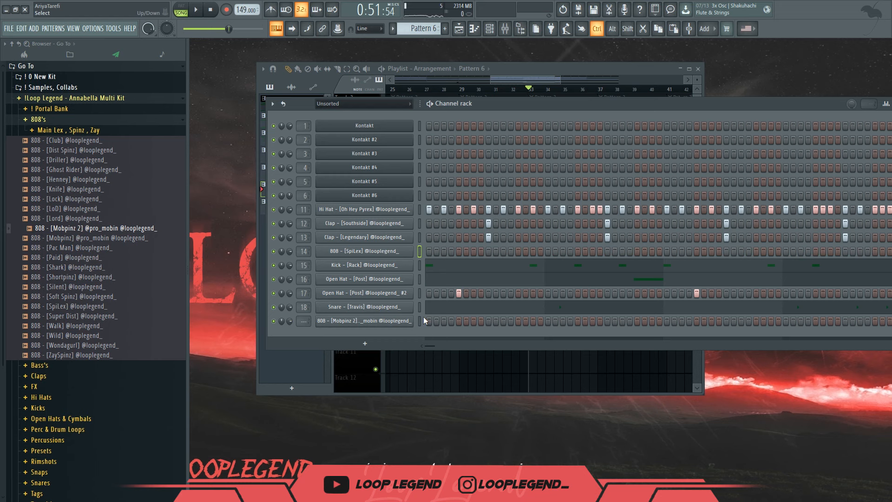
click(404, 322)
key(F7)
key(space)
Add an extra G5 note late in bar 1 and a D#5 note just before bar 3 to the new 808.
scroll(502, 208, down, 1)
scroll(457, 207, up, 2)
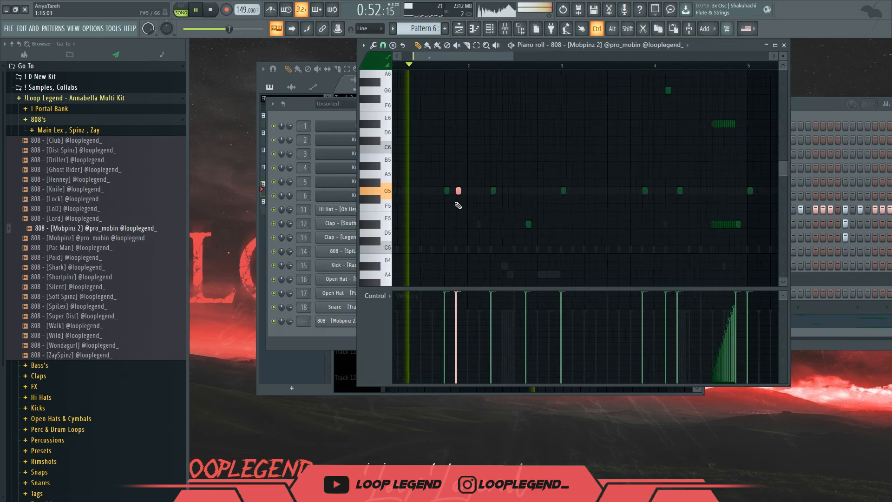
scroll(502, 218, down, 1)
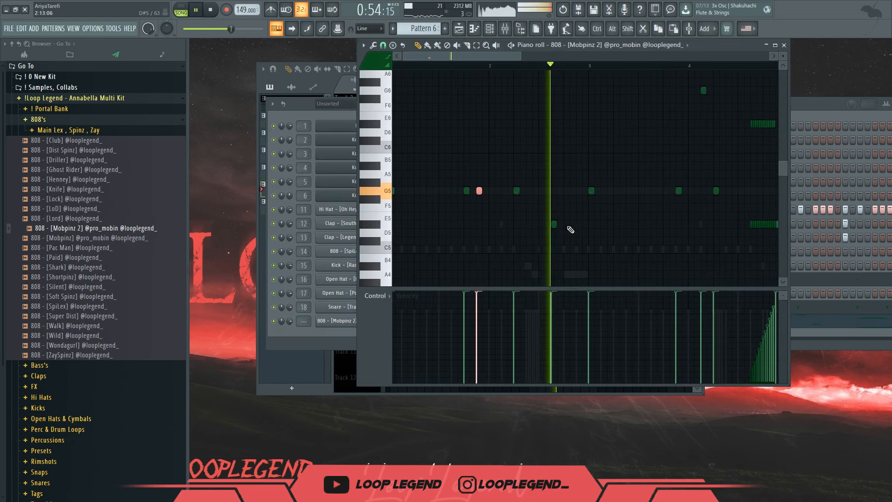
scroll(602, 232, down, 1)
scroll(605, 228, up, 2)
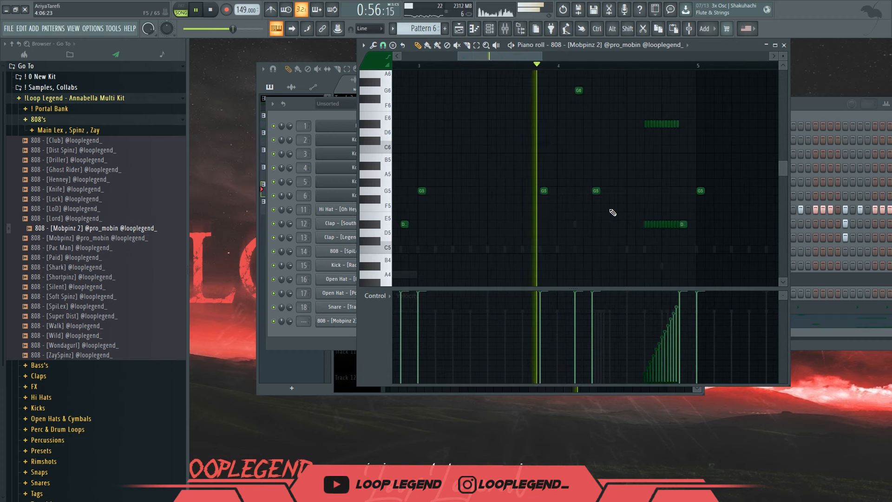
scroll(692, 239, down, 2)
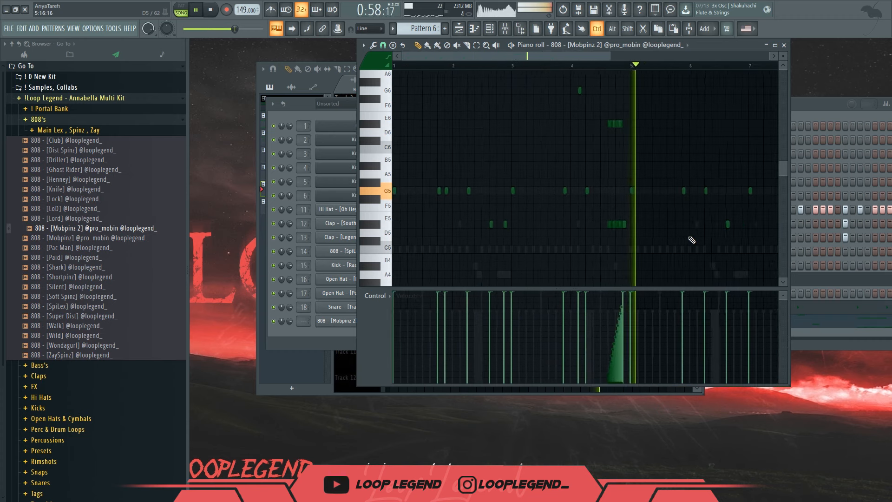
scroll(691, 240, up, 2)
Raise selected Mobpinz 2 808 notes in the second half of the pattern by an octave.
drag(691, 240, 482, 258)
key(ctrl+Up)
drag(620, 250, 512, 235)
drag(638, 208, 619, 207)
key(ctrl+Up)
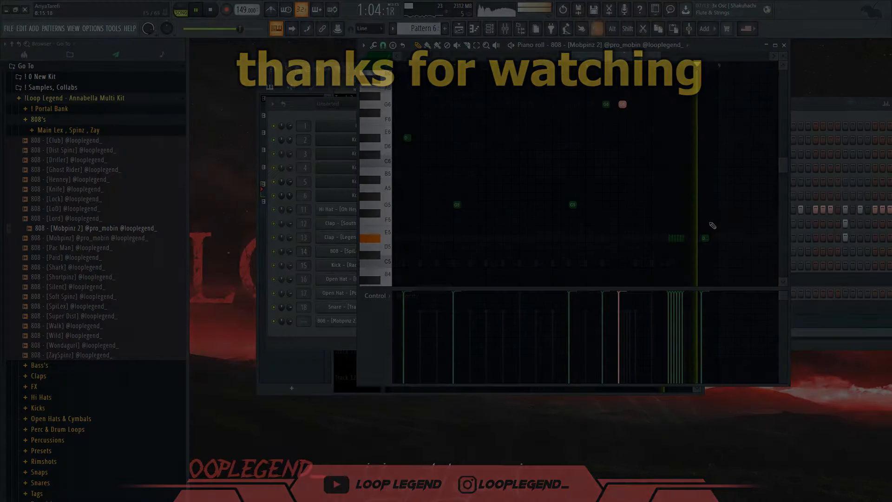